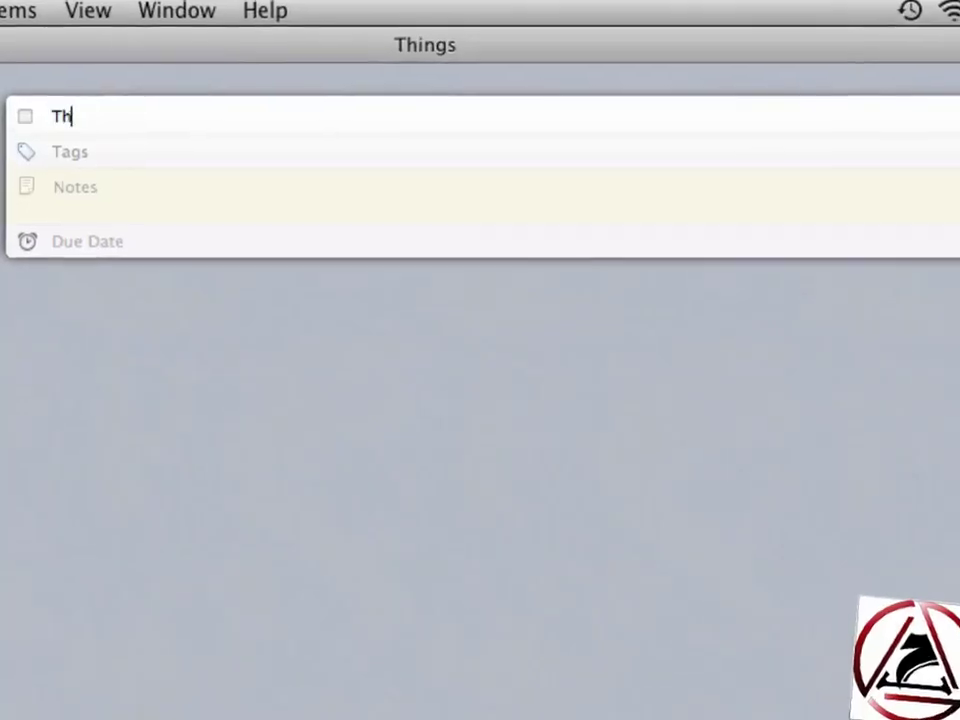
Step: Title the new to-do "Publish Things Review" and start its tags with review
{"action": "type", "text": "ings Review publishen"}
{"action": "key", "text": "super+a"}
{"action": "type", "text": "Publish Things Review"}
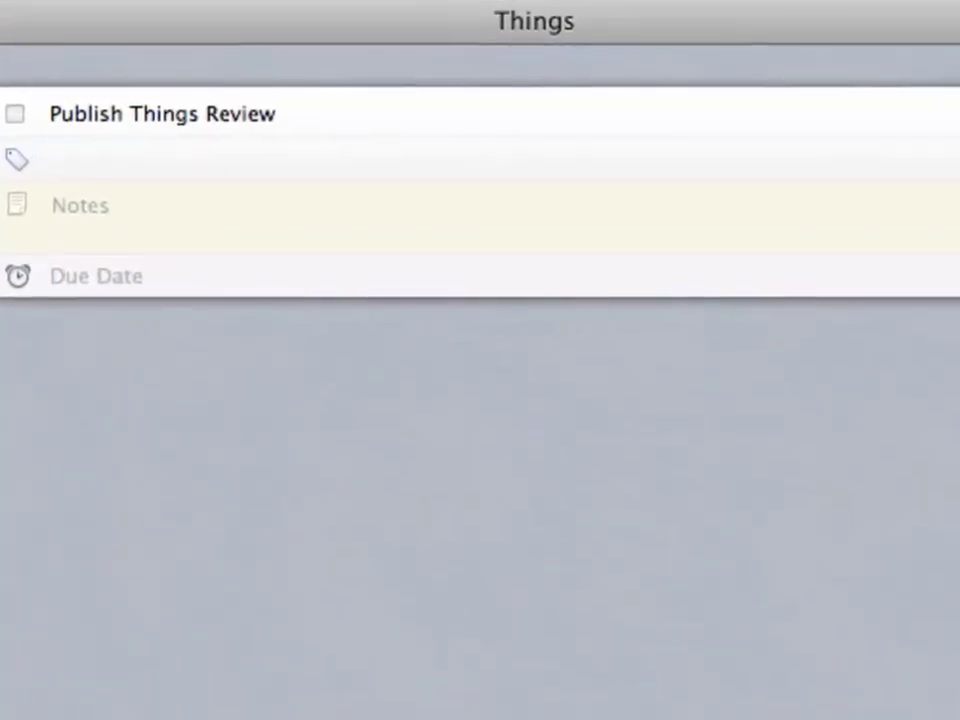
{"action": "key", "text": "Tab"}
{"action": "type", "text": "review,macosxscree"}
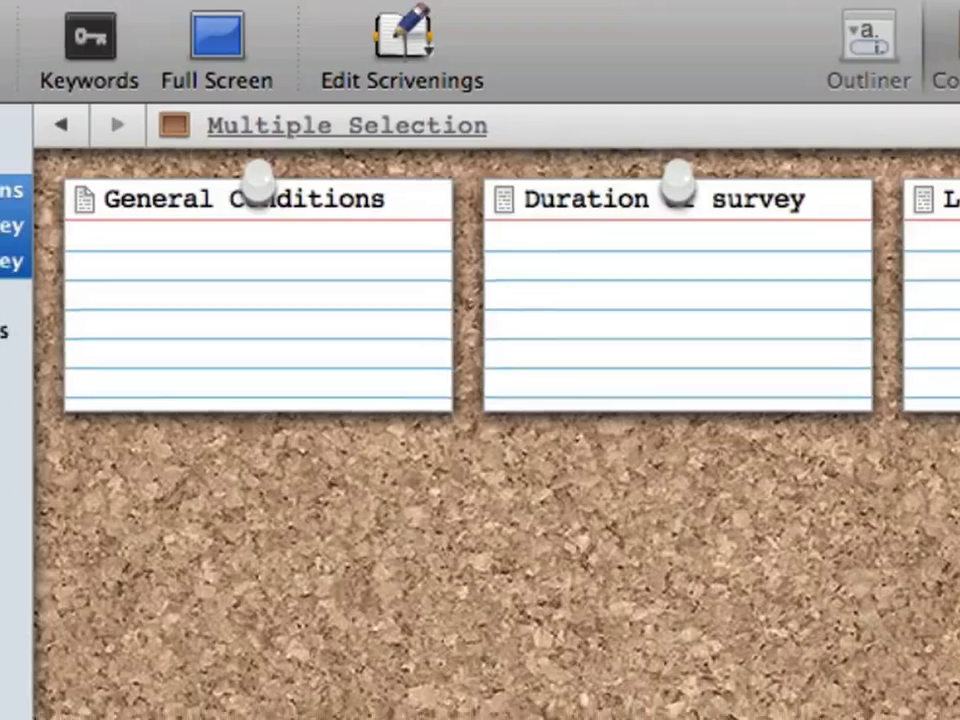
Step: Group the three selected binder documents, from General Conditions through the two survey documents
{"action": "right_click", "coordinate": [28, 171]}
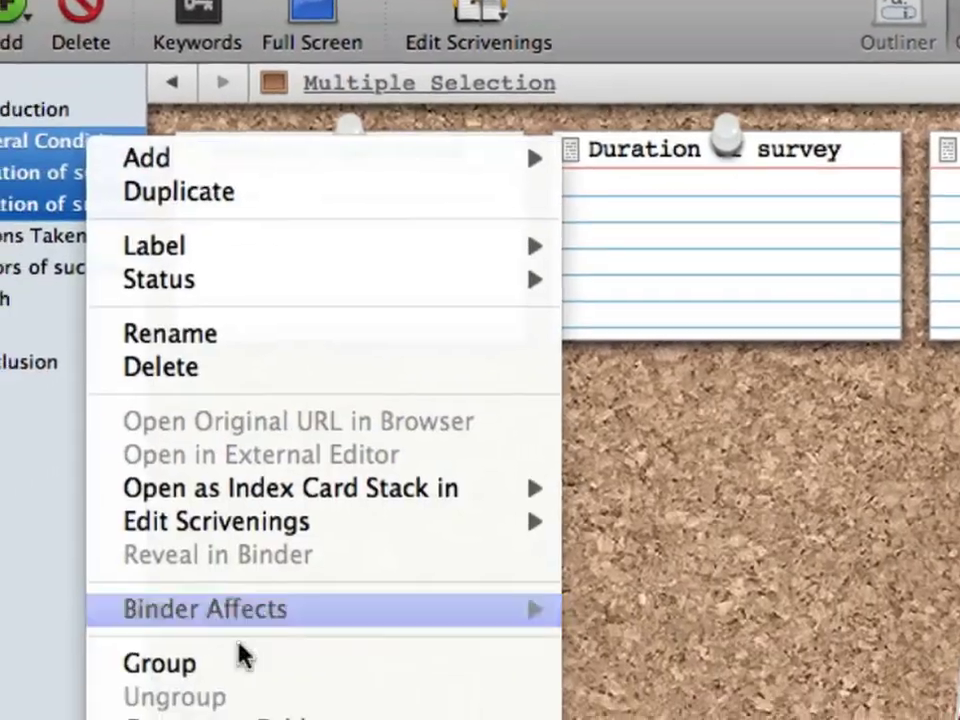
{"action": "left_click", "coordinate": [248, 652]}
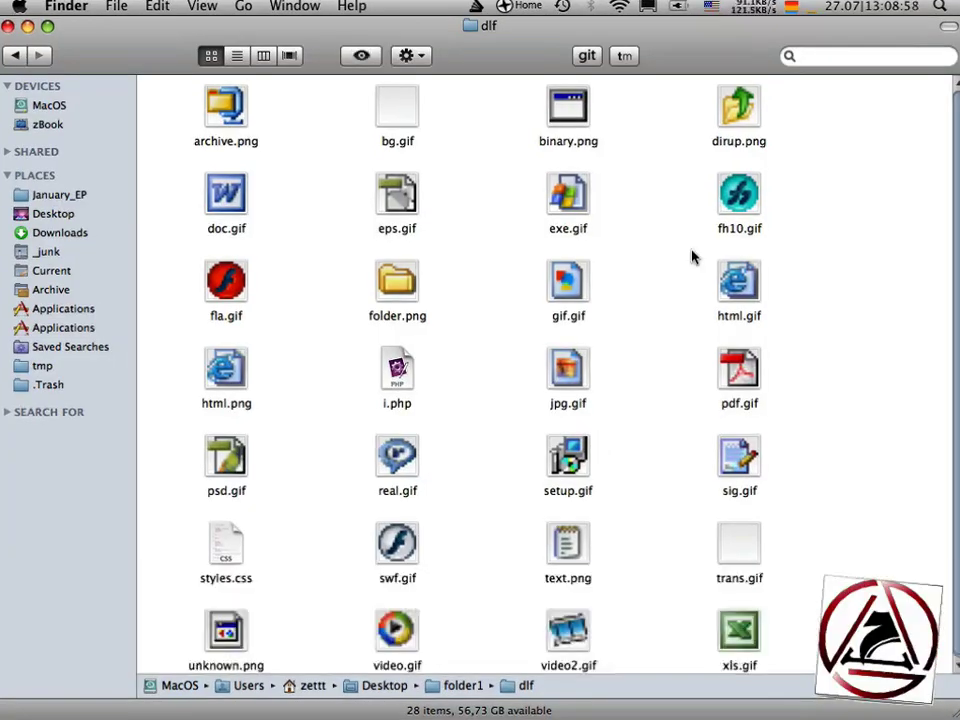
{"action": "key", "text": "ctrl+alt+Left"}
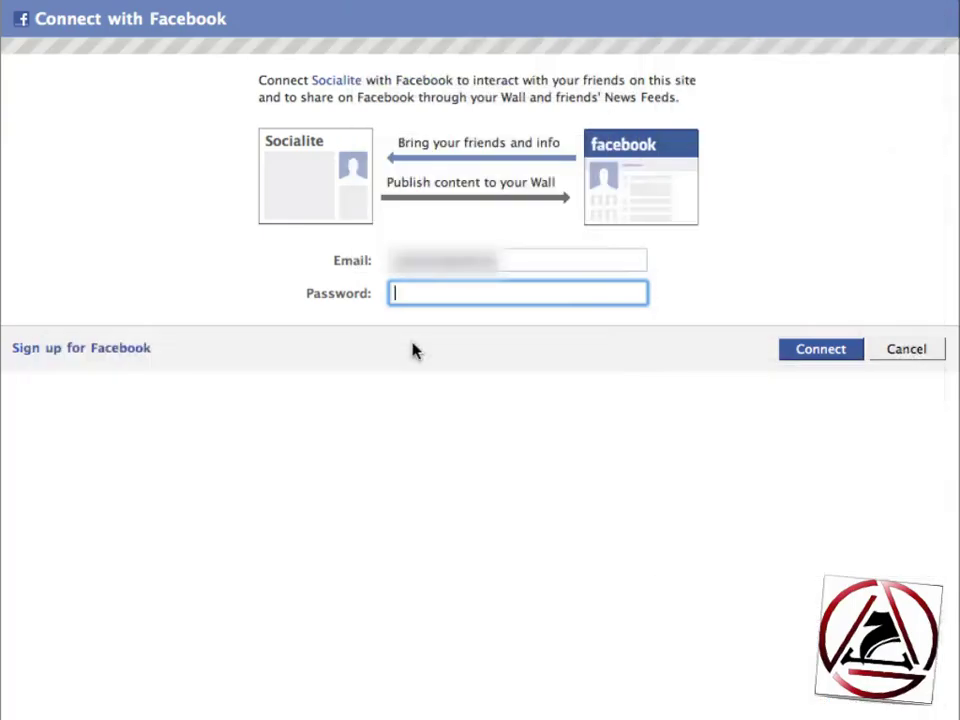
Step: Enter the account password in the form that connects Socialite with Facebook
{"action": "type", "text": "****"}
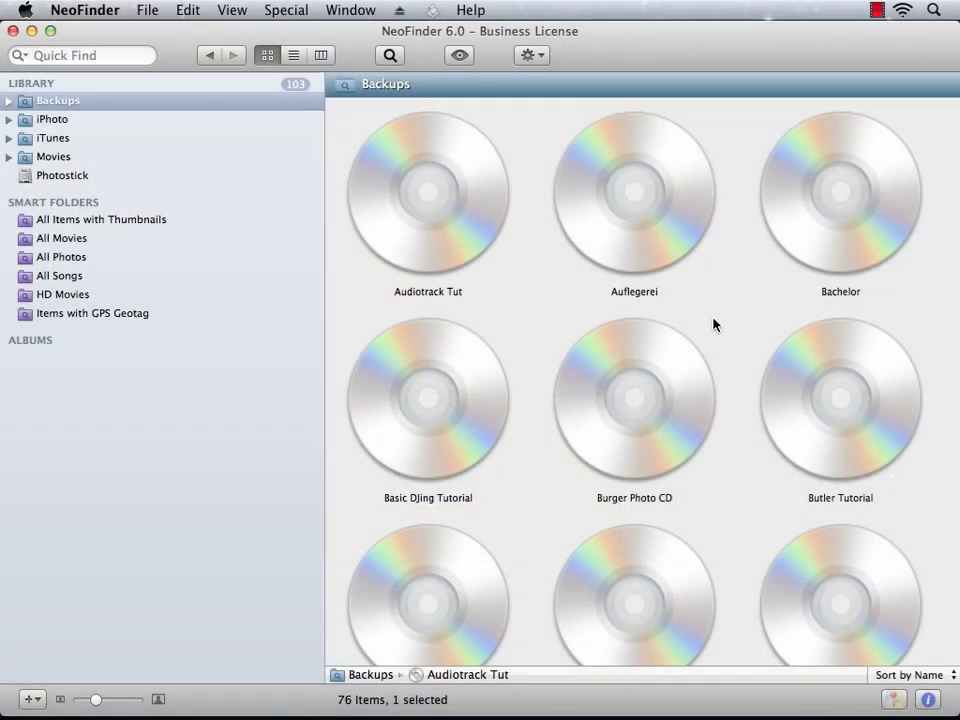
Step: Browse the Butler Tutorial catalog in NeoFinder down to its V10 folder and select Butler Tutorial.mov
{"action": "double_click", "coordinate": [844, 388]}
{"action": "double_click", "coordinate": [664, 214]}
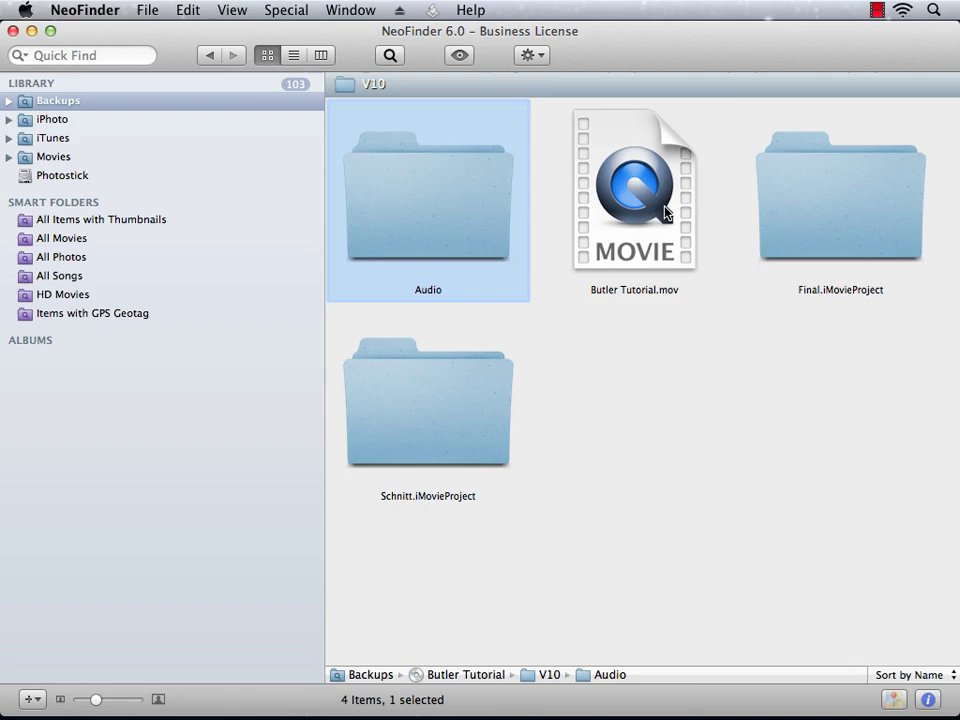
{"action": "left_click", "coordinate": [666, 212]}
{"action": "left_click_drag", "start_coordinate": [653, 194], "coordinate": [598, 276]}
{"action": "key", "text": "F11"}
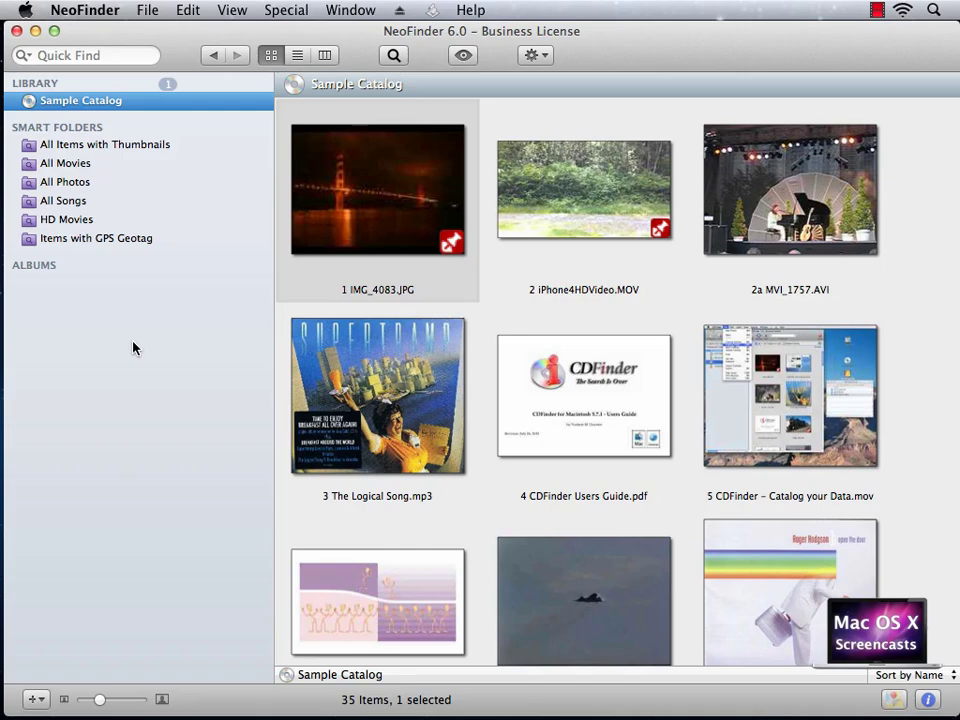
Step: Start a new catalog from disk, using the Photostick volume as its source
{"action": "left_click", "coordinate": [147, 10]}
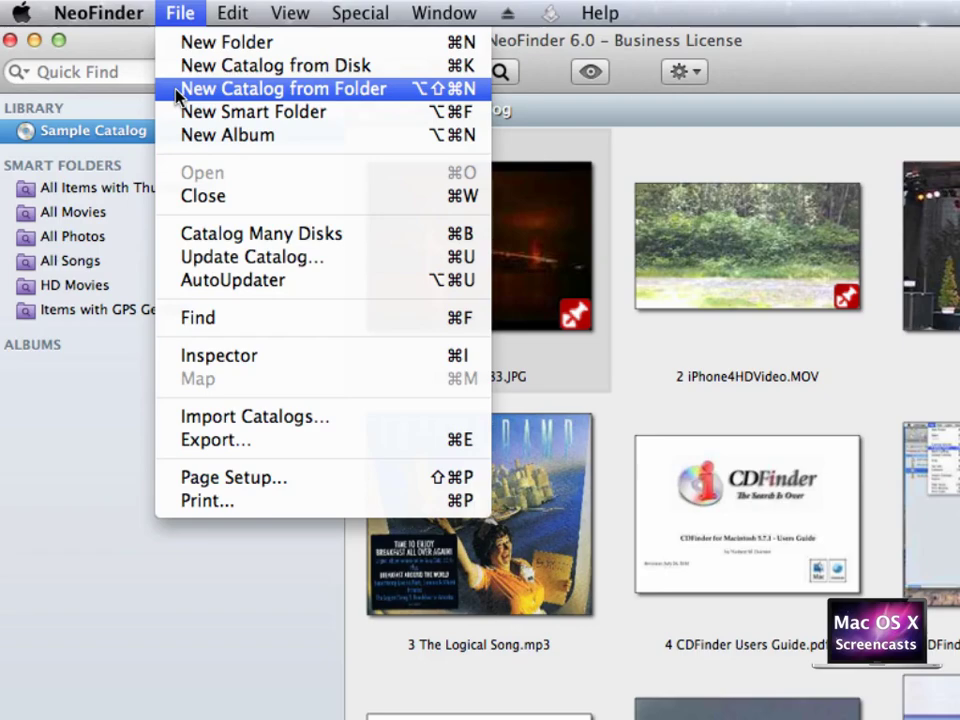
{"action": "key", "text": "Up"}
{"action": "key", "text": "Return"}
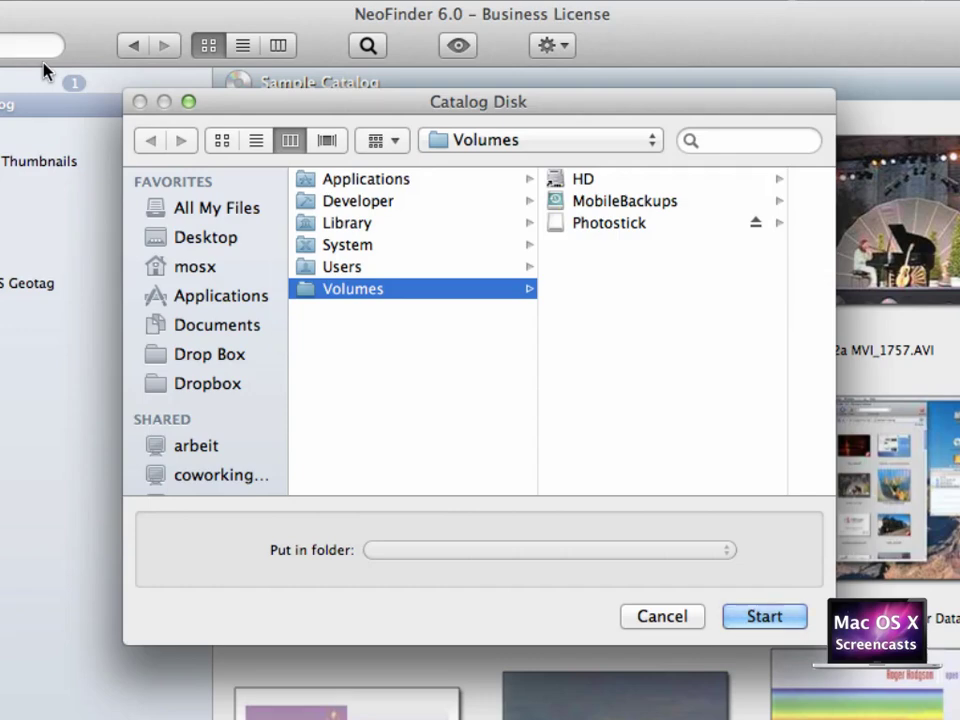
{"action": "left_click", "coordinate": [568, 221]}
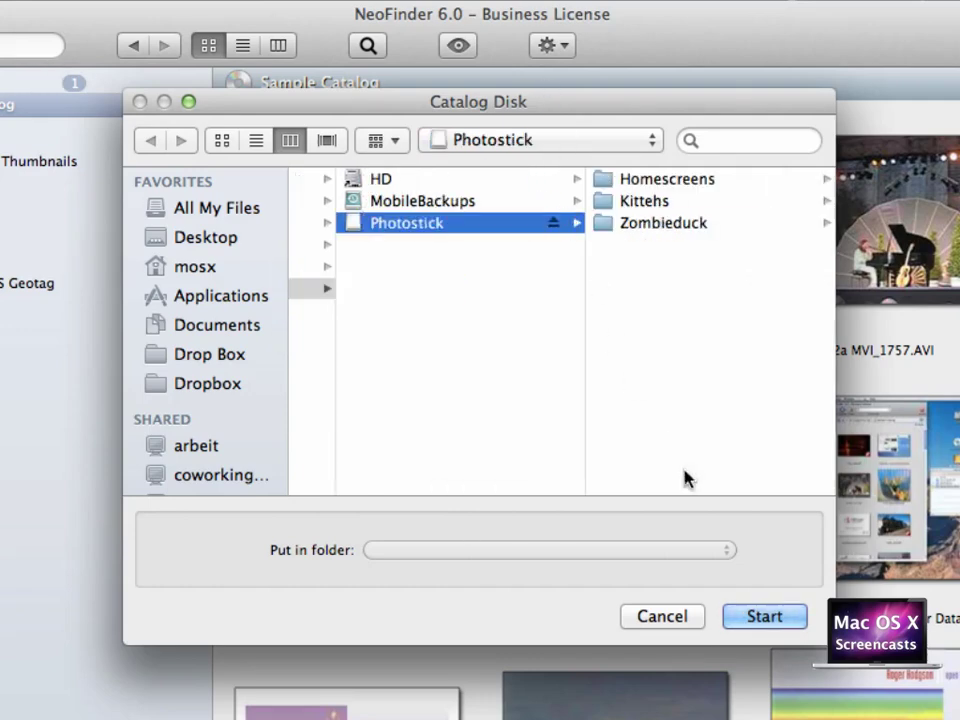
{"action": "left_click", "coordinate": [745, 616]}
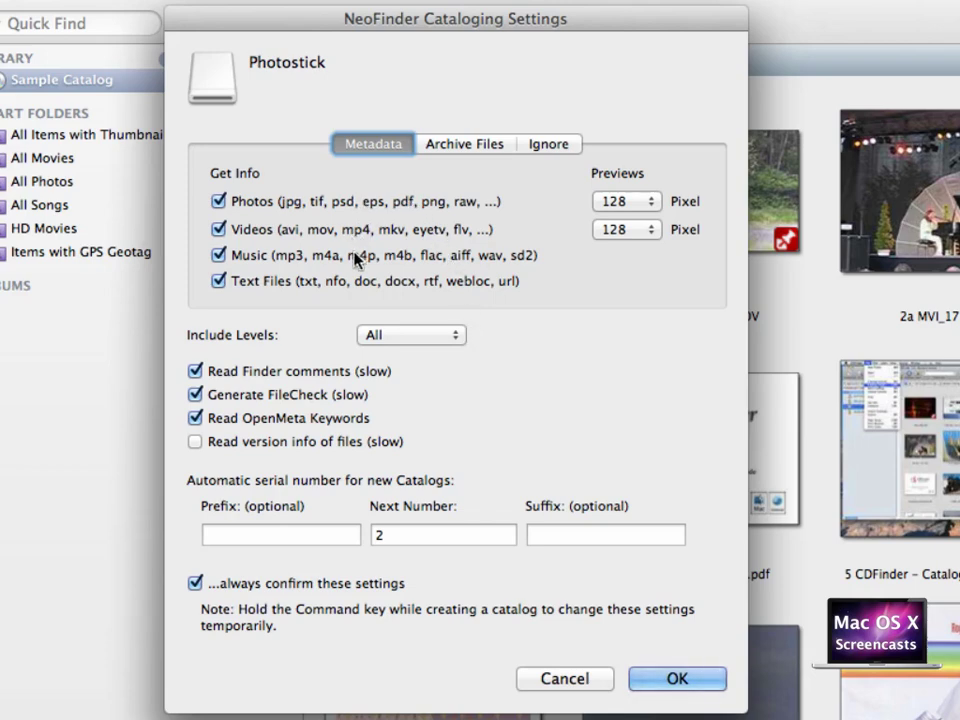
Step: Set the preview size for both photos and videos to 192 pixels in the cataloging settings
{"action": "left_click", "coordinate": [637, 208]}
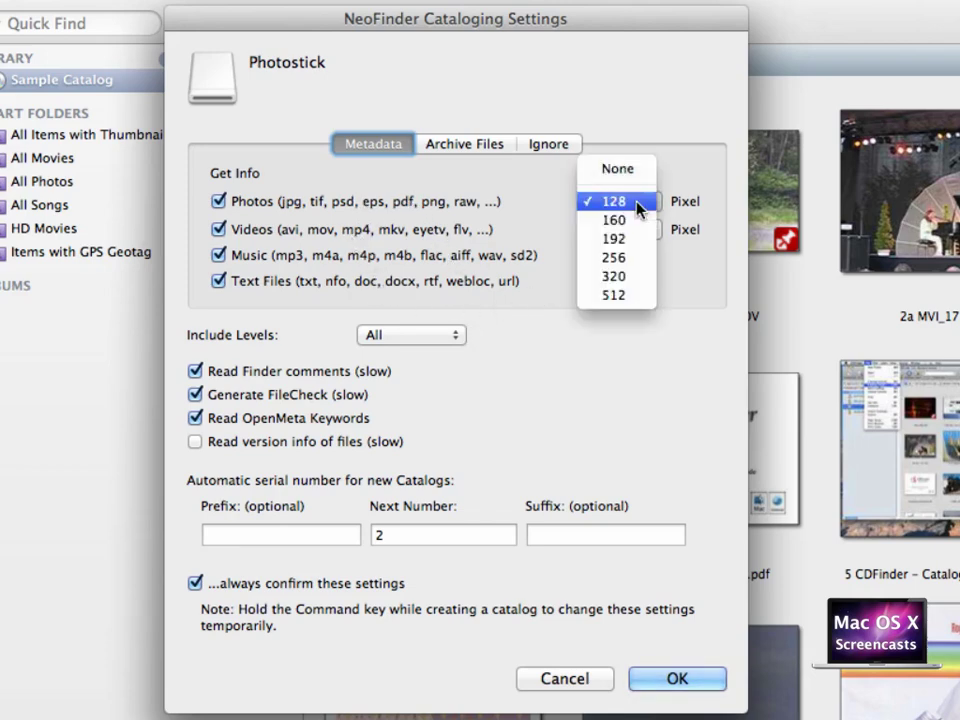
{"action": "left_click", "coordinate": [640, 250]}
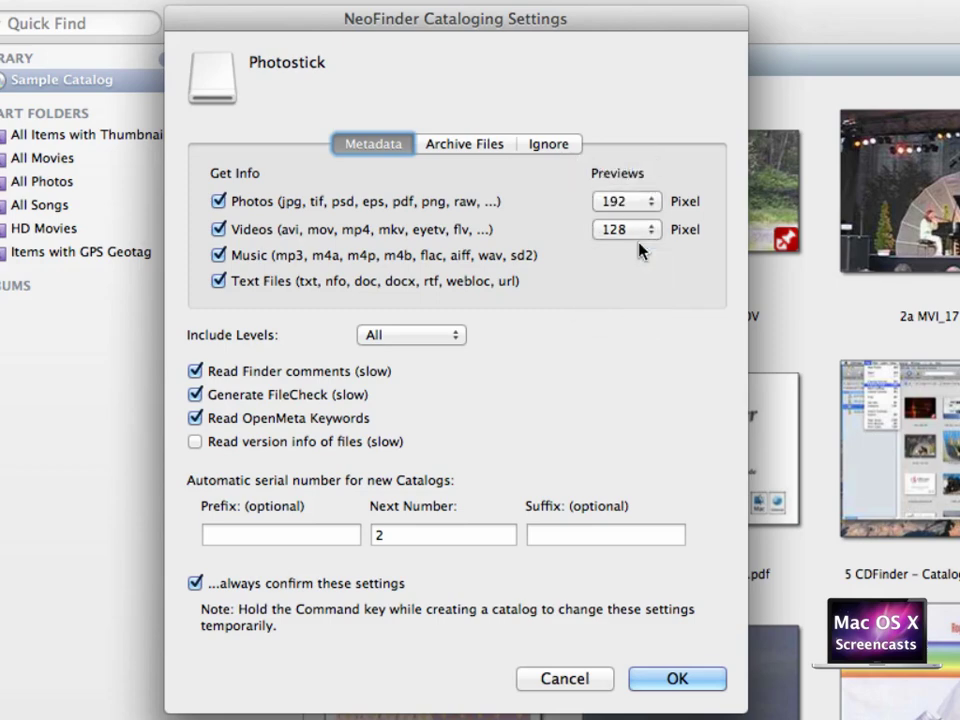
{"action": "left_click", "coordinate": [638, 230]}
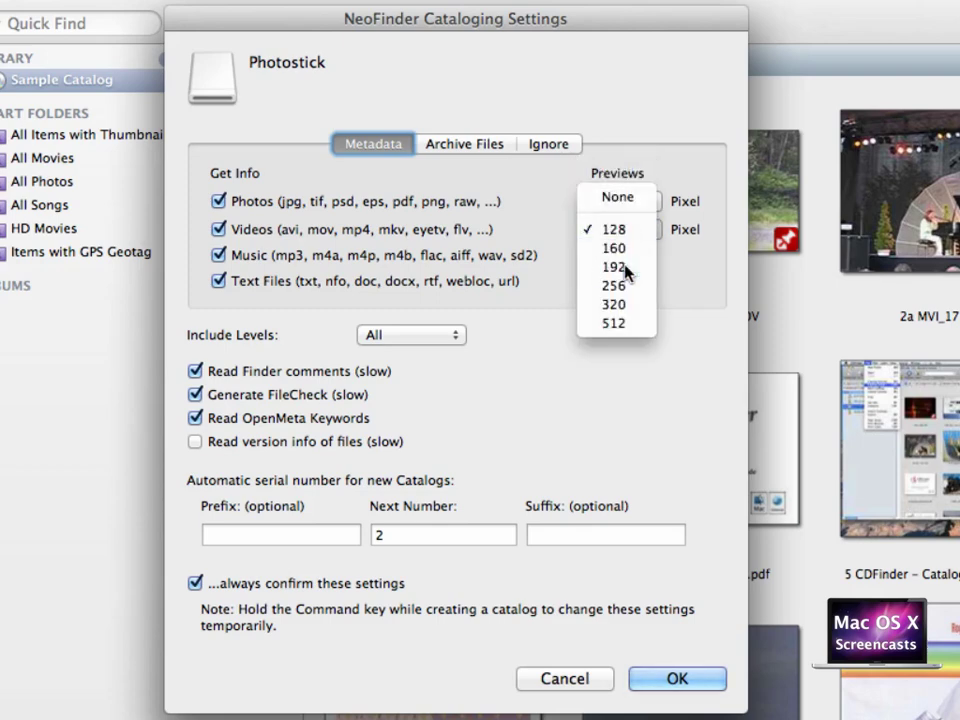
{"action": "left_click", "coordinate": [630, 267]}
Step: Review the archive file and ignore options, and create the Photostick catalog with these settings
{"action": "left_click", "coordinate": [462, 148]}
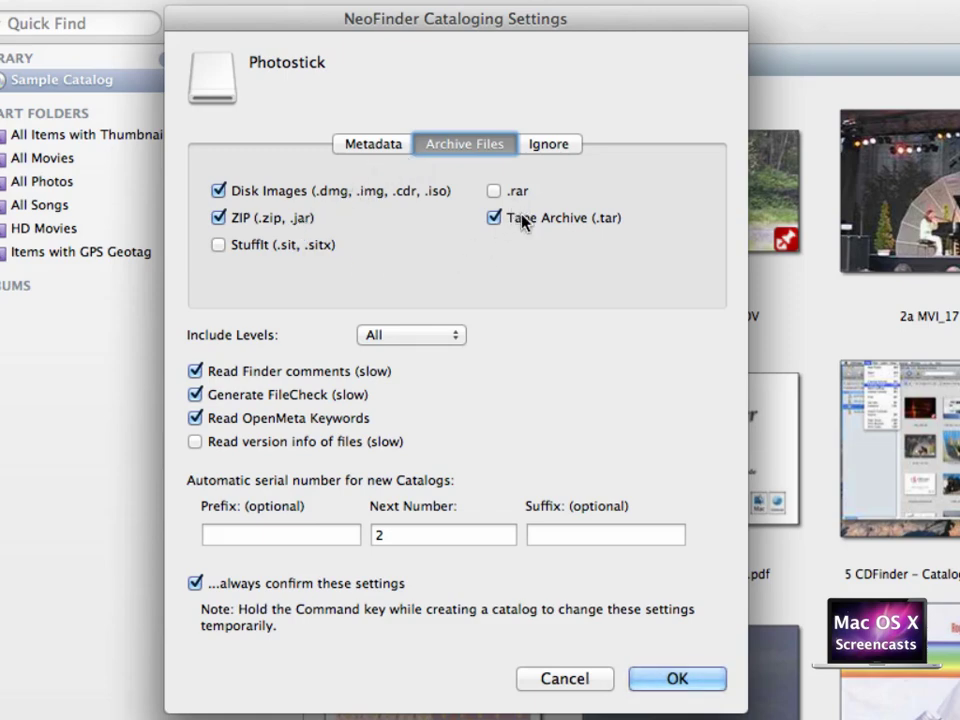
{"action": "left_click", "coordinate": [555, 152]}
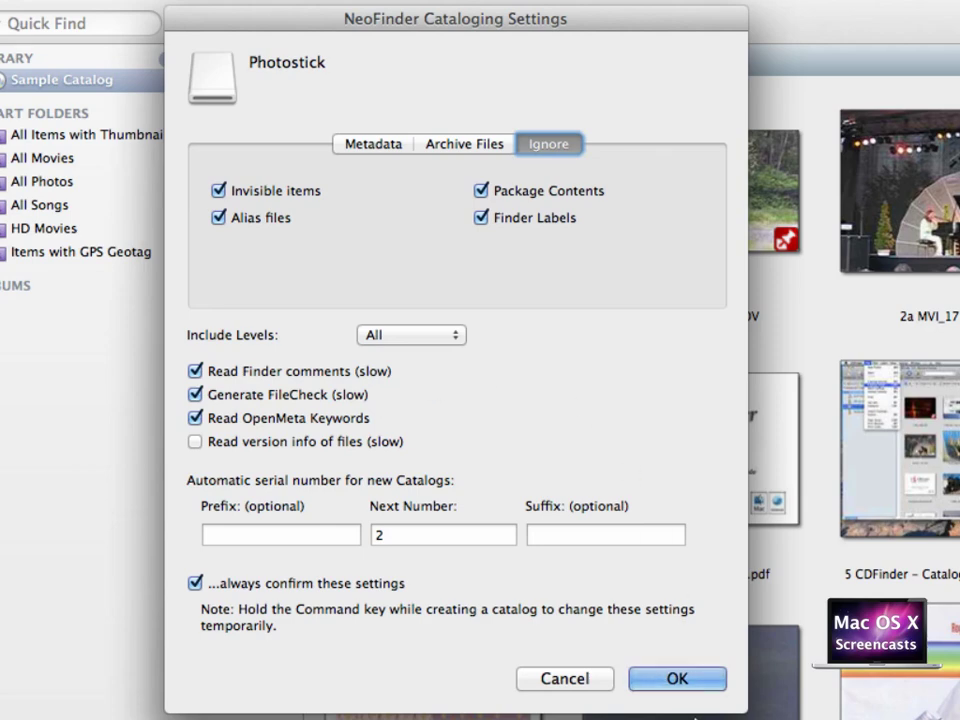
{"action": "left_click", "coordinate": [677, 678]}
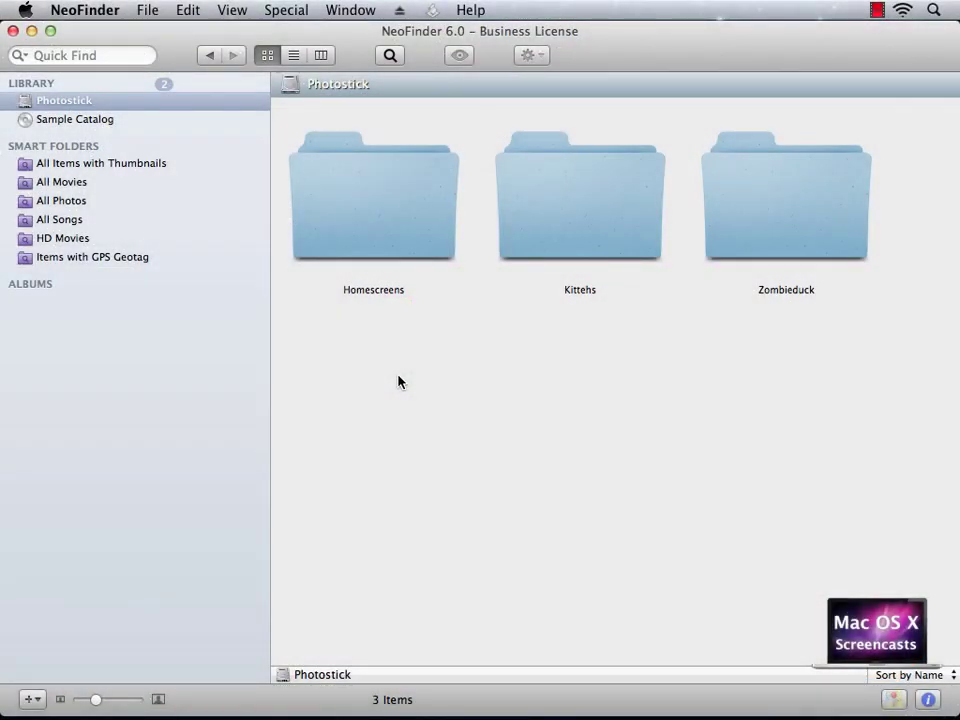
Step: Export the Photostick catalog to the Desktop as Photostick.txt, using UTF8 (Unicode) and the long date format with time and time zone
{"action": "left_click", "coordinate": [149, 12]}
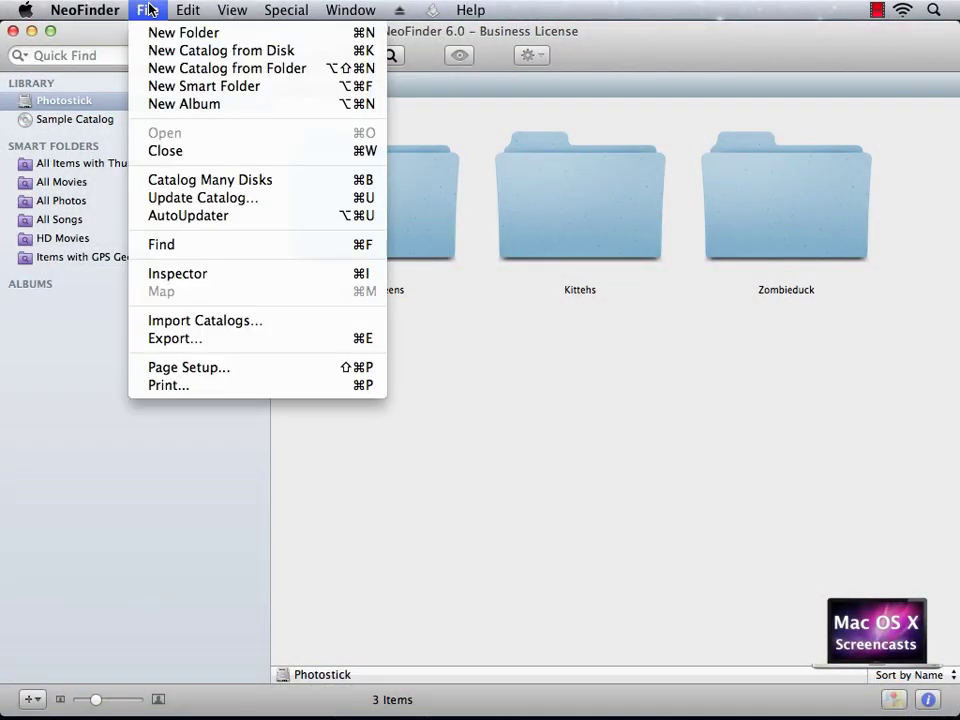
{"action": "left_click", "coordinate": [156, 340]}
{"action": "left_click", "coordinate": [664, 141]}
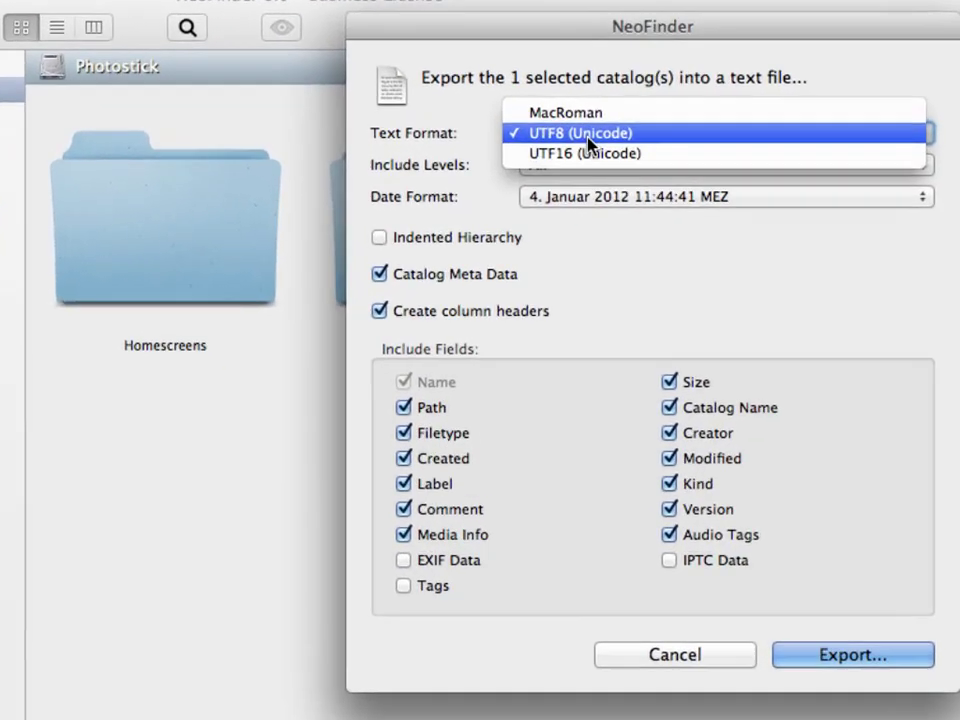
{"action": "left_click", "coordinate": [672, 143]}
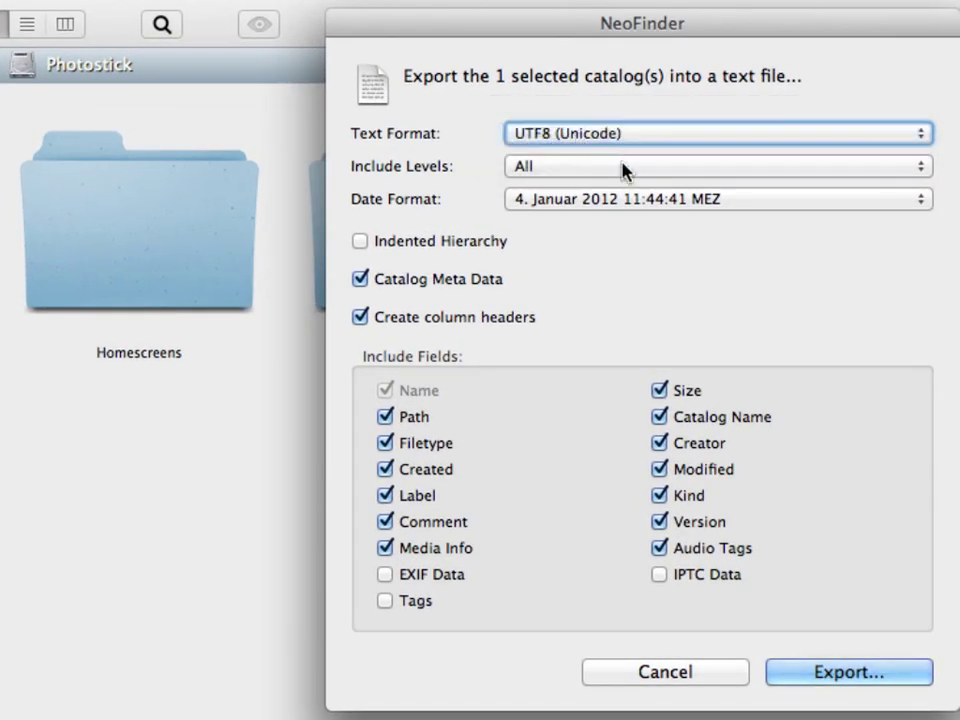
{"action": "left_click", "coordinate": [624, 199]}
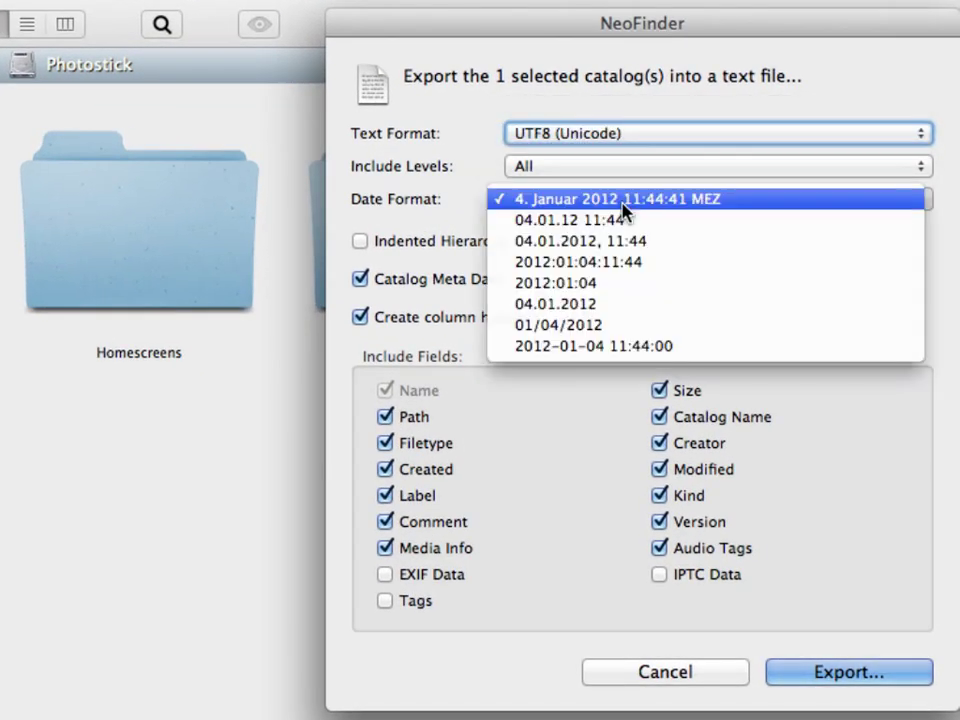
{"action": "left_click", "coordinate": [624, 208]}
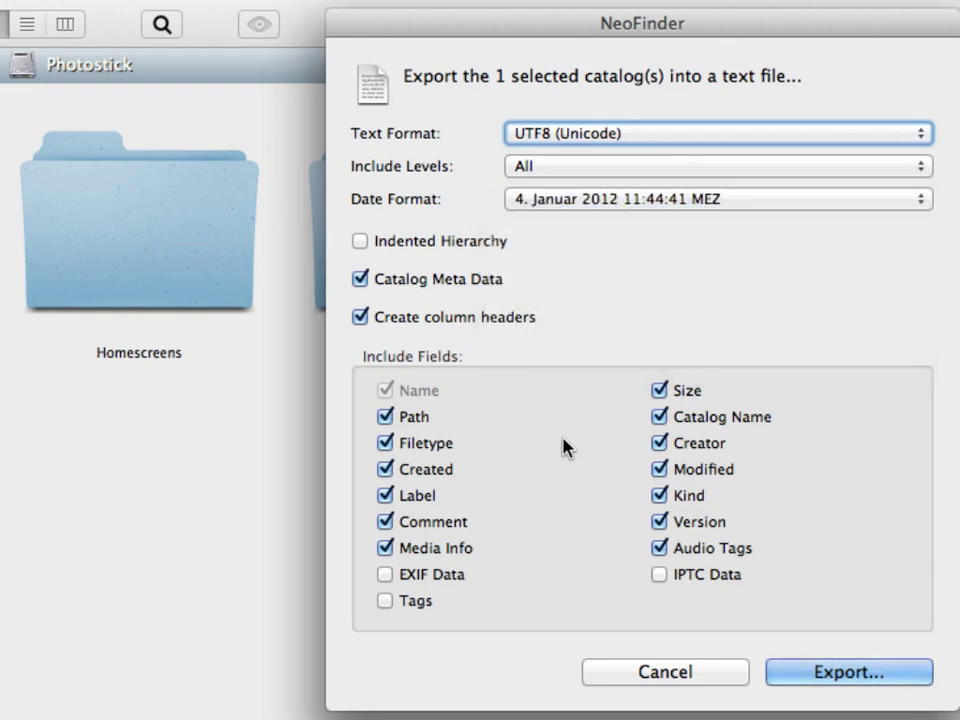
{"action": "left_click", "coordinate": [846, 673]}
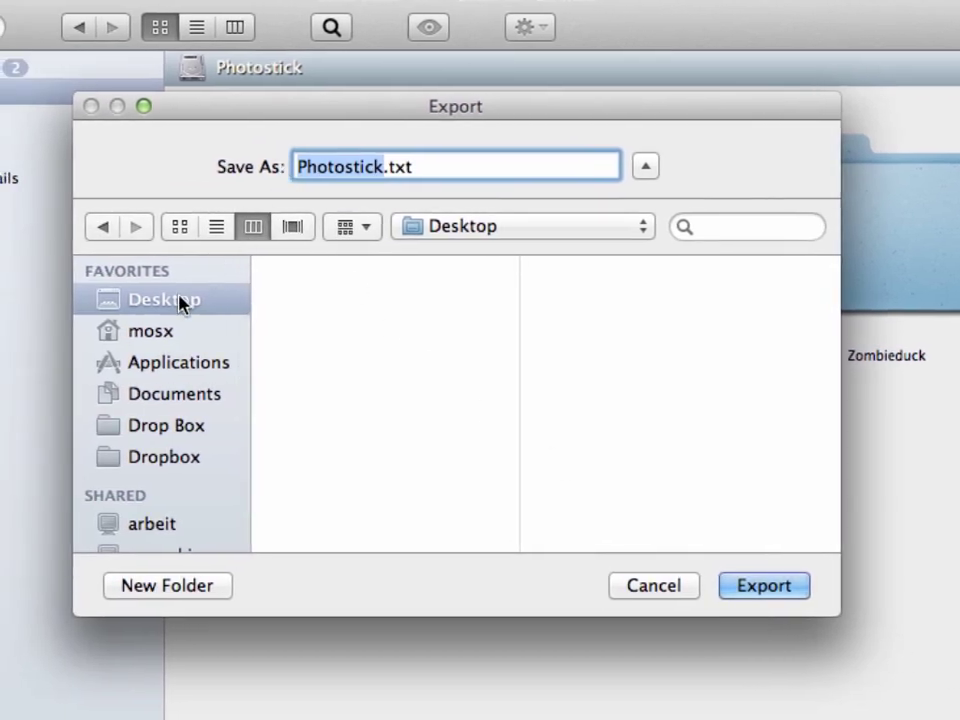
{"action": "left_click", "coordinate": [756, 584]}
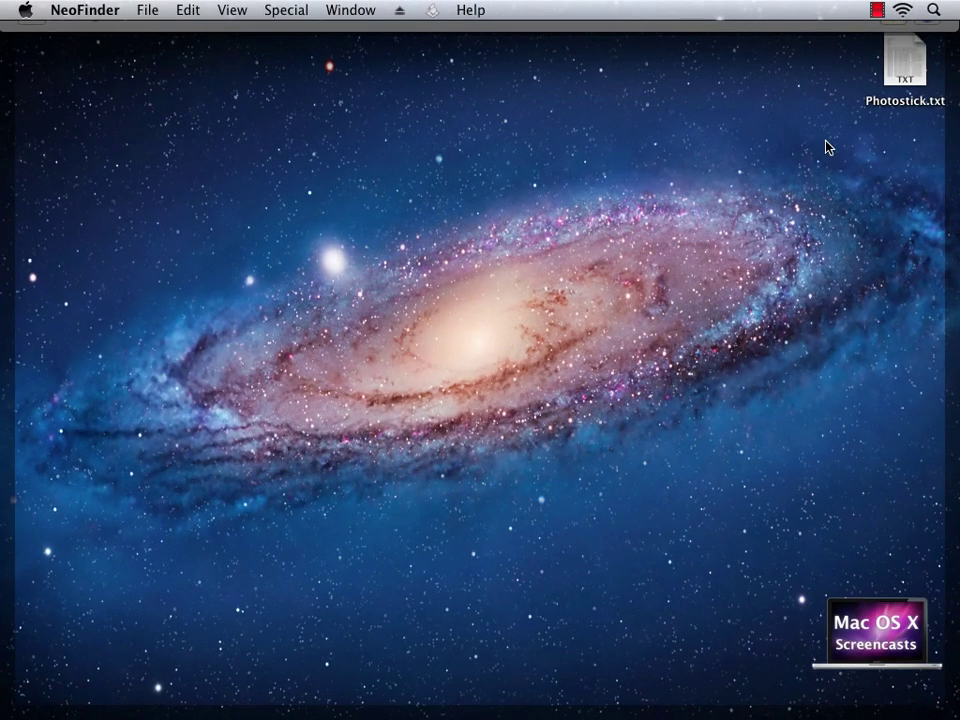
Step: Preview the exported Photostick.txt on the desktop, look through its file listing and close the preview
{"action": "left_click_drag", "start_coordinate": [826, 145], "coordinate": [908, 88]}
{"action": "key", "text": "space"}
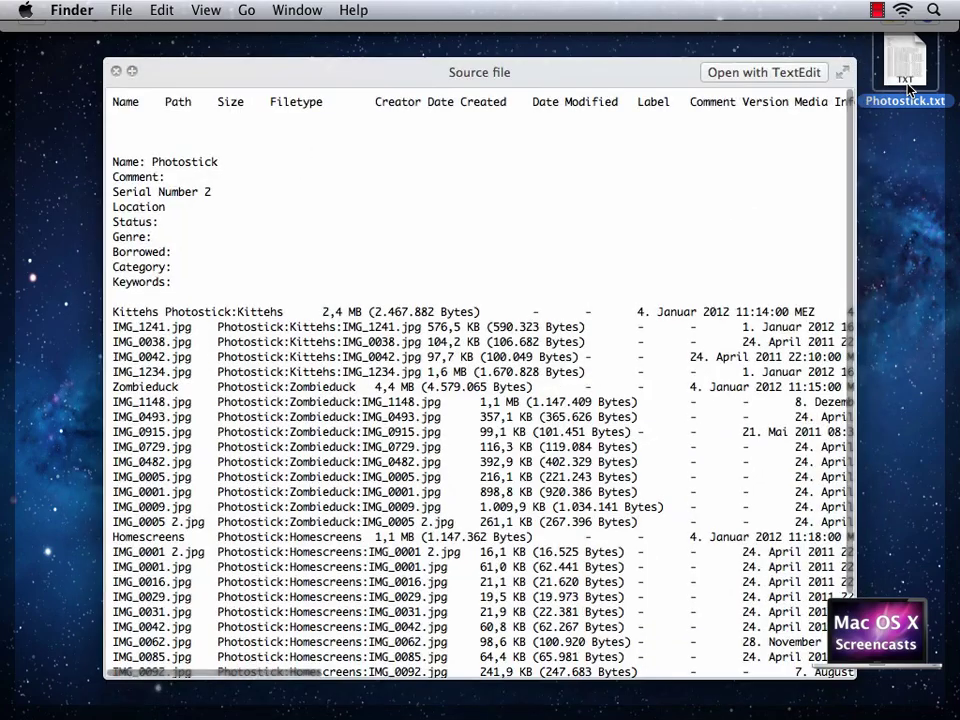
{"action": "scroll", "coordinate": [499, 362], "scroll_direction": "down", "scroll_amount": 5}
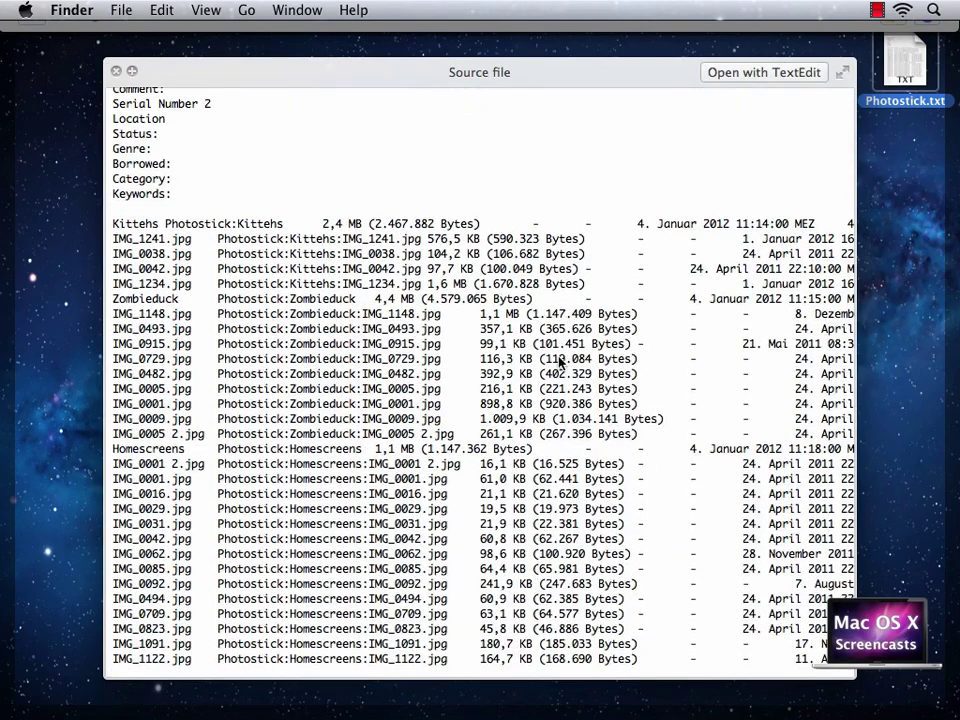
{"action": "key", "text": "space"}
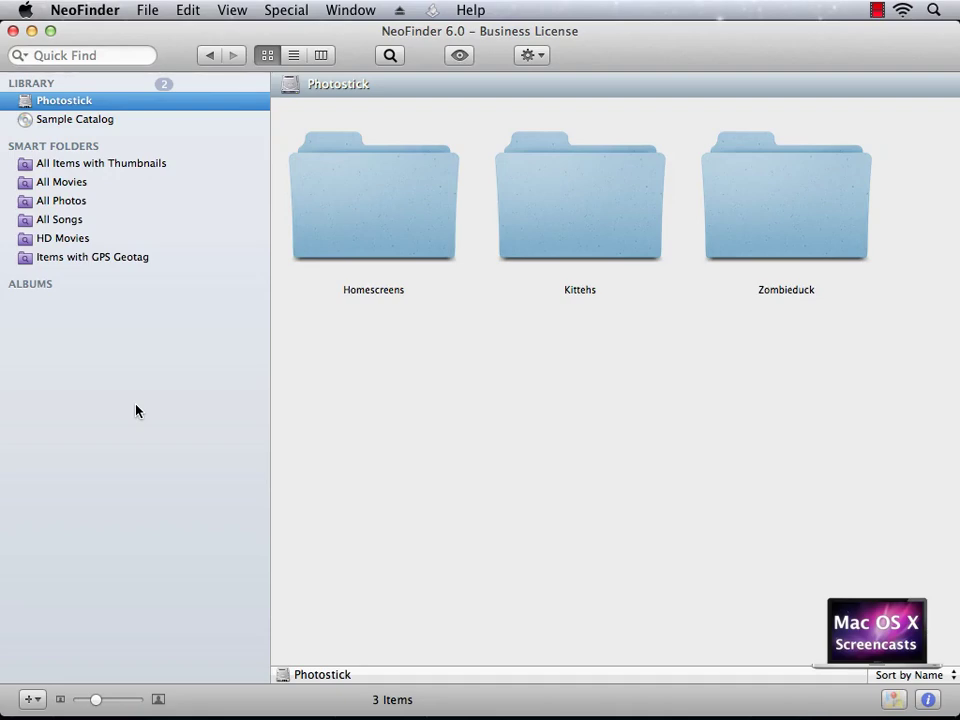
Step: Open the catalog import dialog and look at the formats available from other applications
{"action": "left_click", "coordinate": [147, 10]}
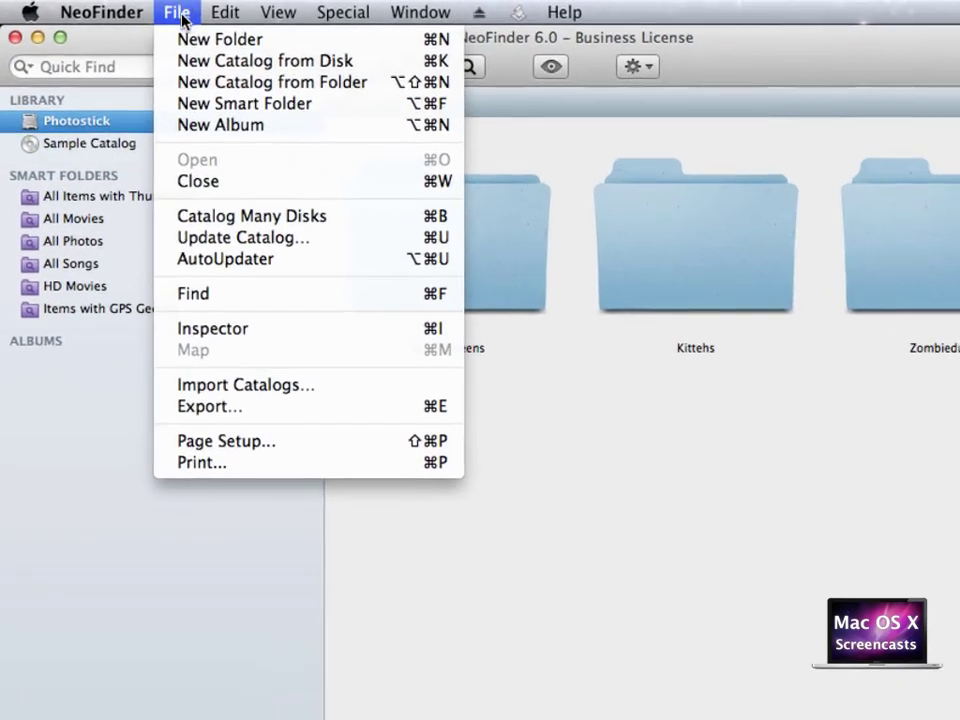
{"action": "left_click", "coordinate": [192, 384]}
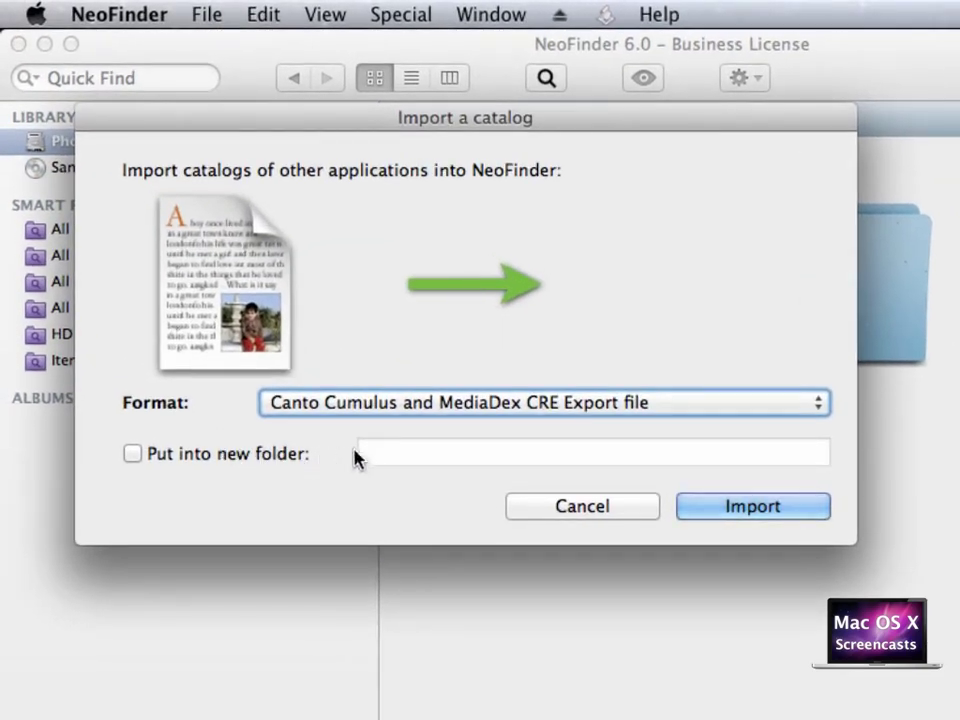
{"action": "left_click", "coordinate": [416, 405]}
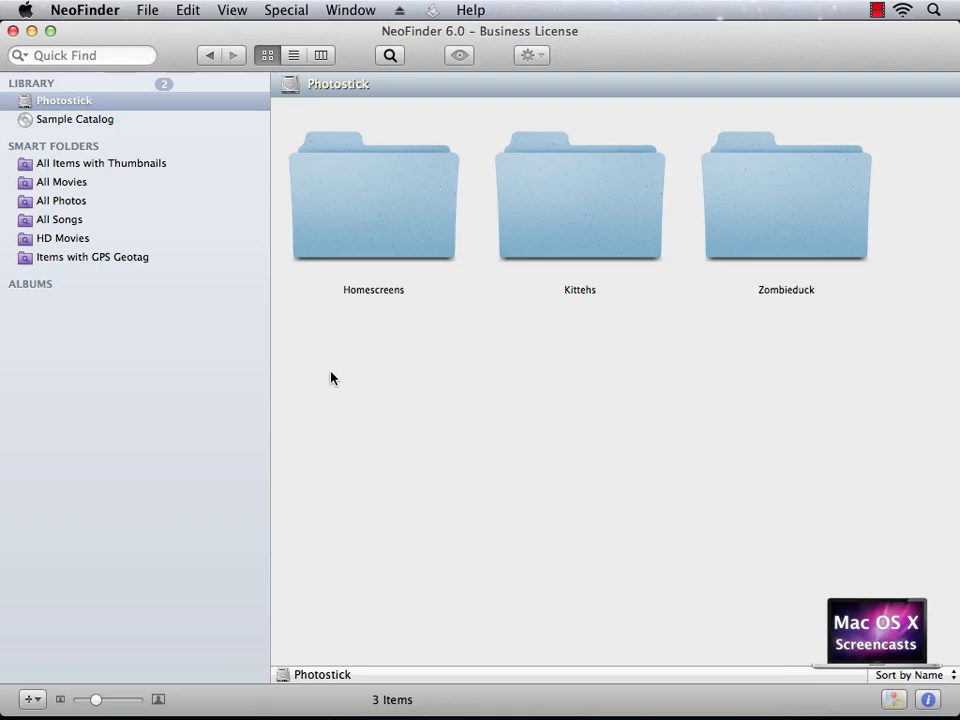
Step: Change the database folder location to the CDFinder Database folder in Documents and close the preferences
{"action": "left_click", "coordinate": [70, 11]}
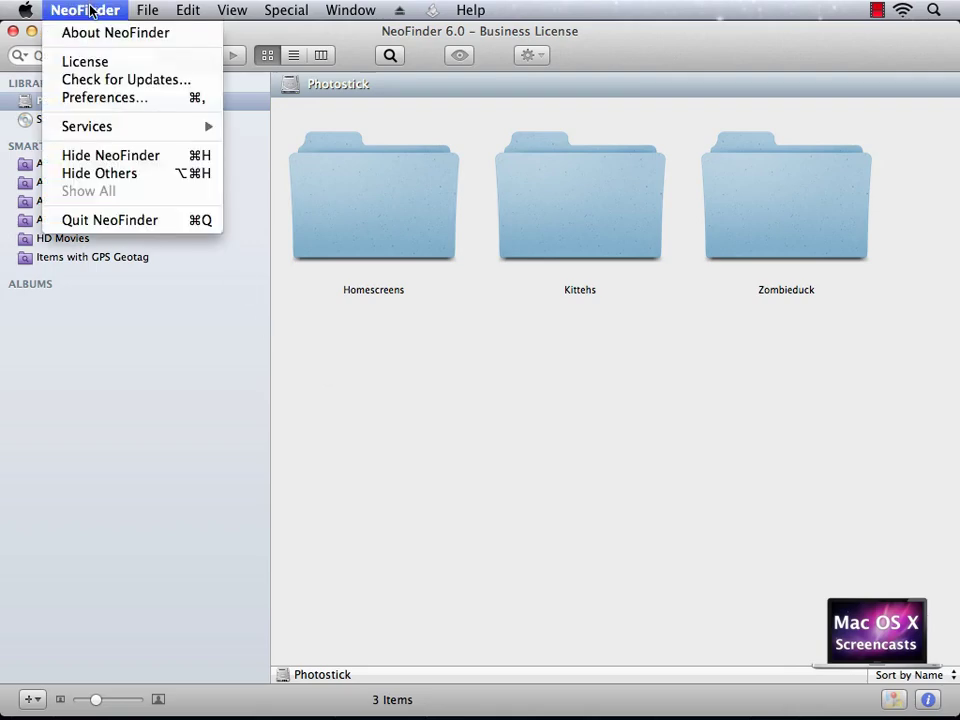
{"action": "left_click", "coordinate": [84, 98]}
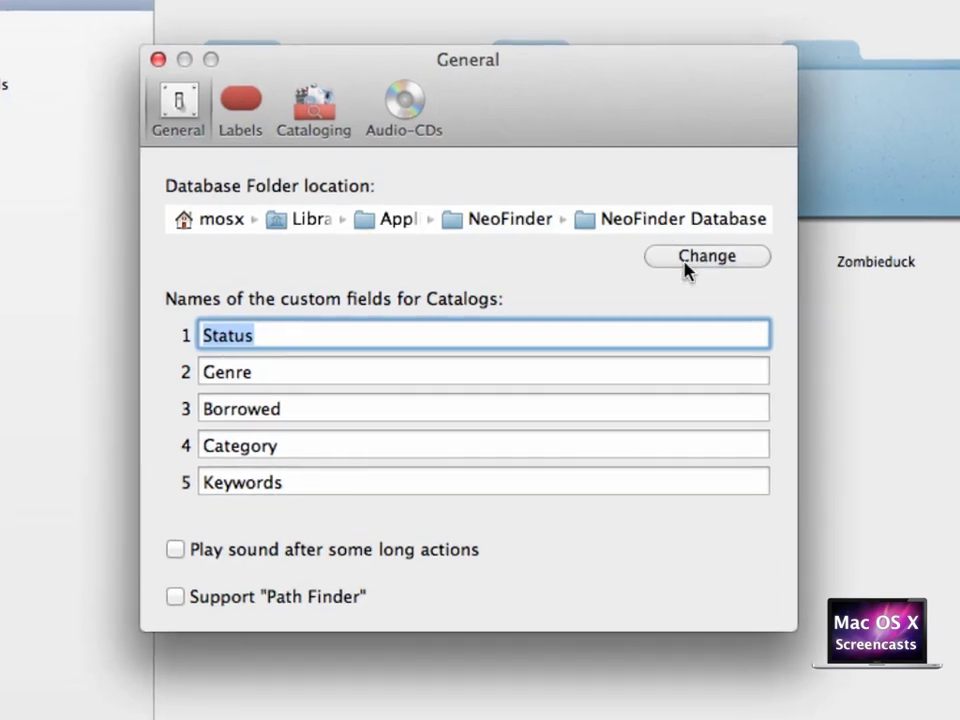
{"action": "left_click", "coordinate": [704, 256]}
{"action": "left_click", "coordinate": [197, 278]}
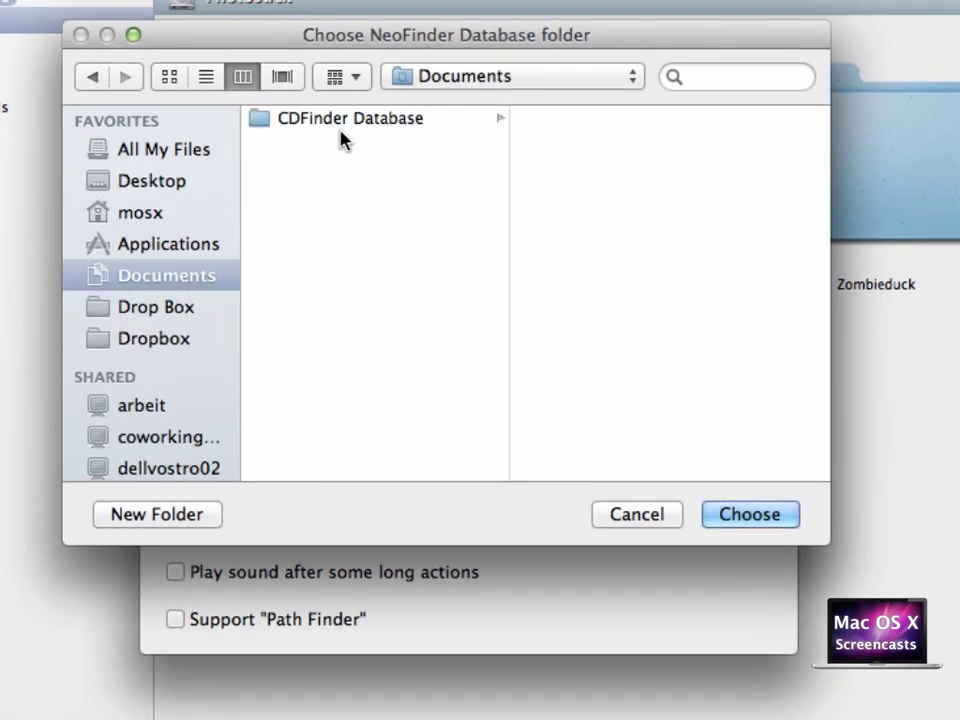
{"action": "left_click", "coordinate": [340, 125]}
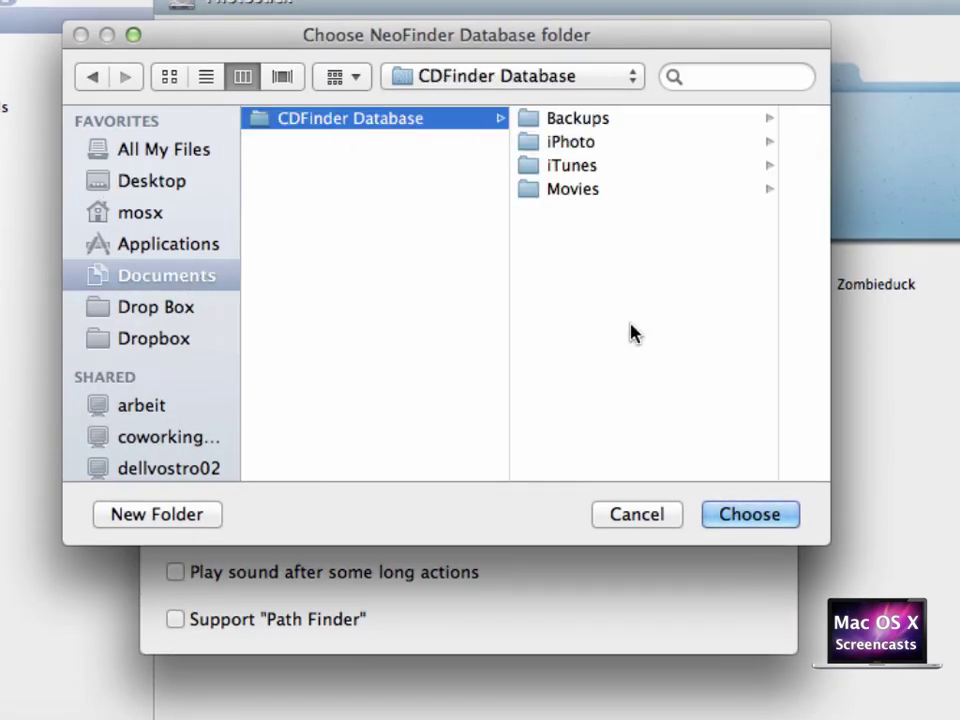
{"action": "left_click", "coordinate": [741, 518]}
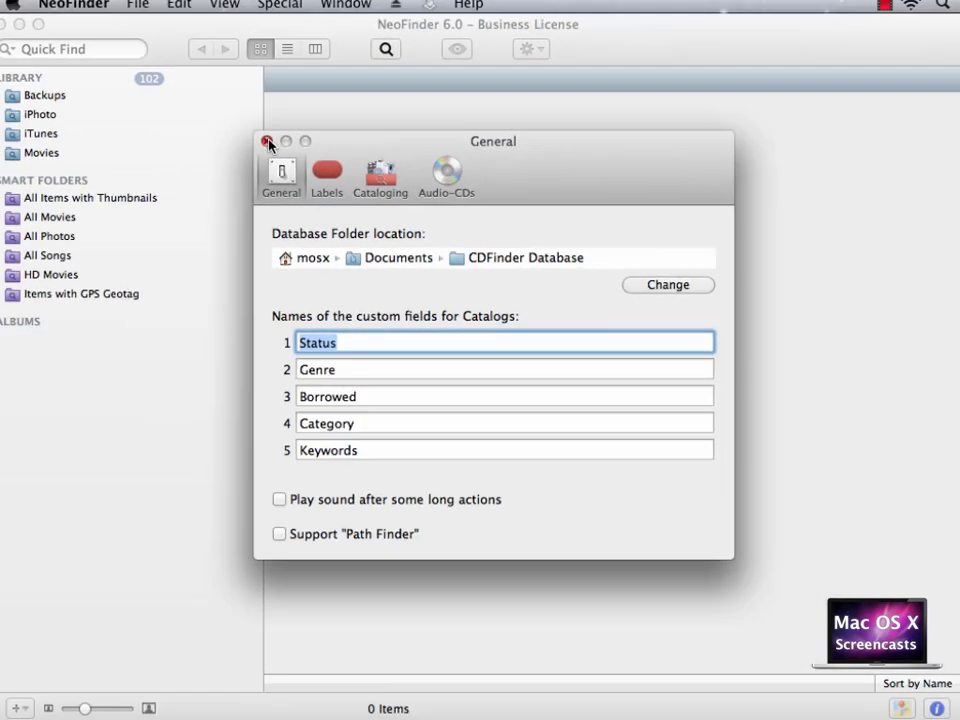
{"action": "left_click", "coordinate": [159, 81]}
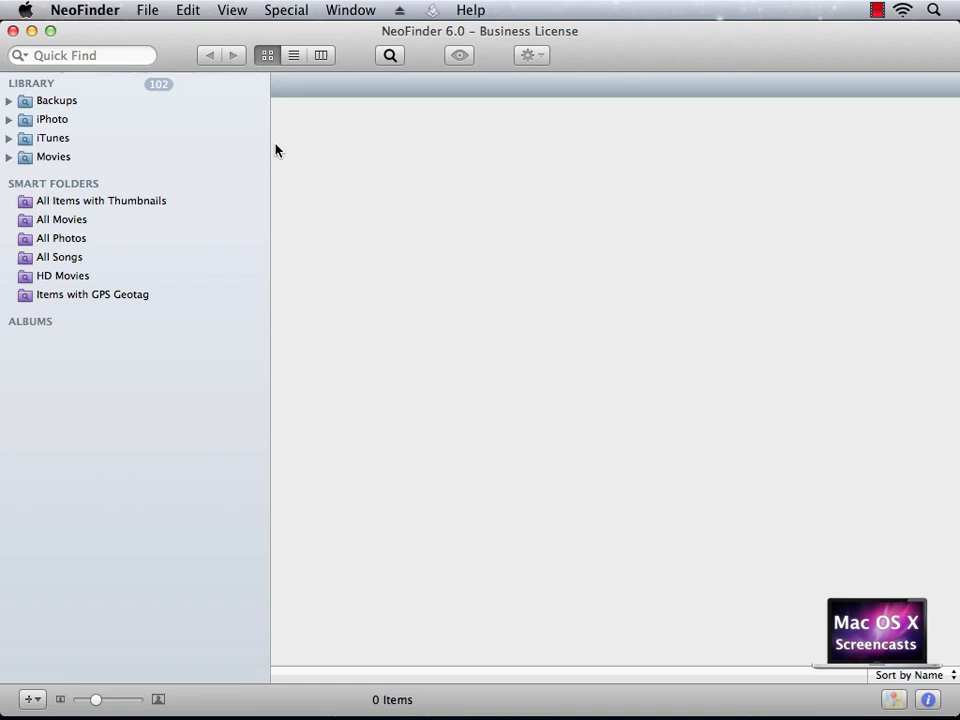
Step: Run a quick search of the catalogs for "kitteh"
{"action": "left_click", "coordinate": [290, 10]}
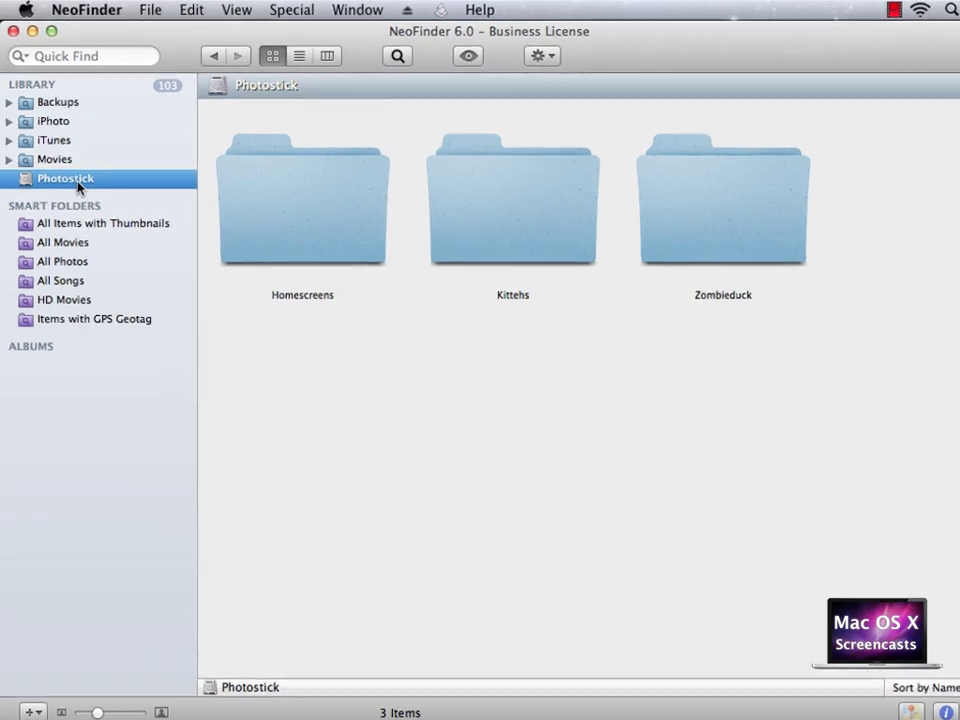
{"action": "left_click", "coordinate": [79, 62]}
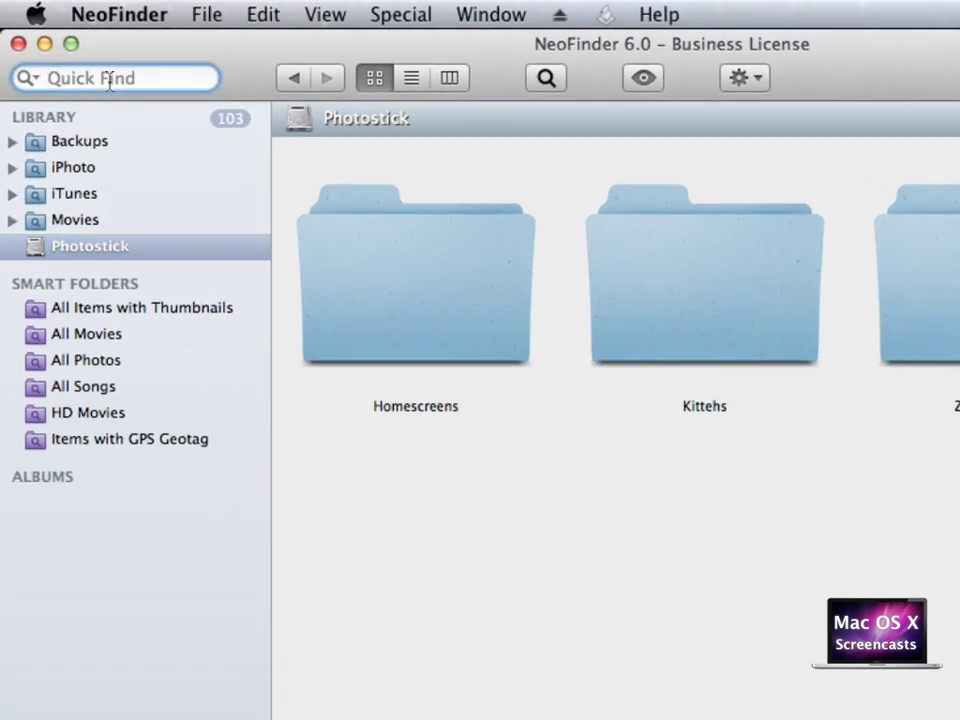
{"action": "type", "text": "kitteh"}
{"action": "key", "text": "Return"}
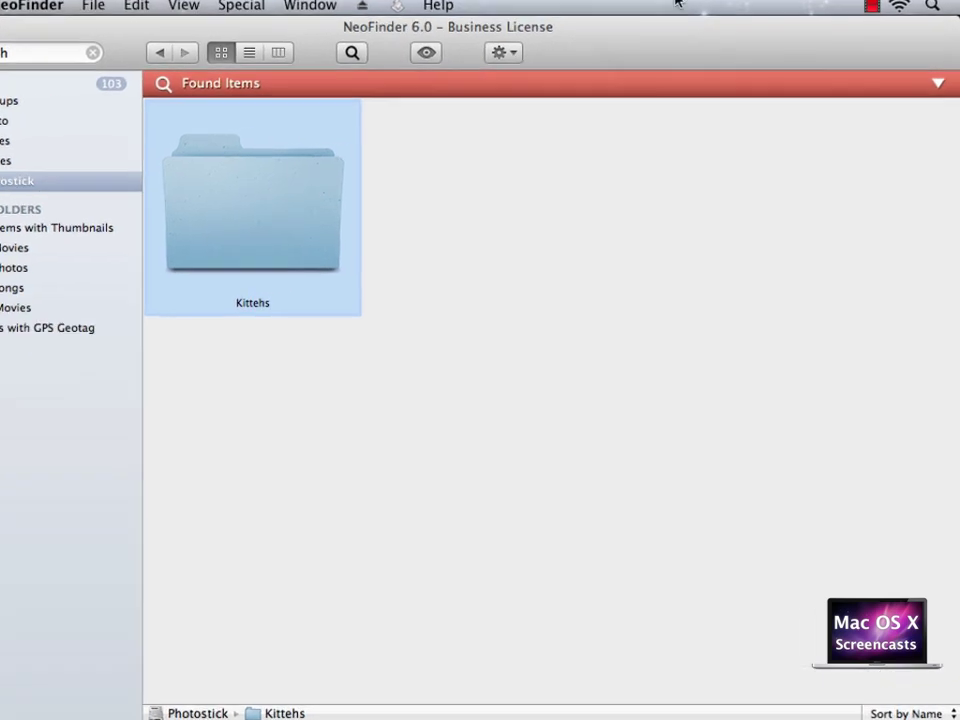
Step: Expand the detailed search criteria for the found items and try switching the additional Spotlight search on and off
{"action": "left_click", "coordinate": [934, 83]}
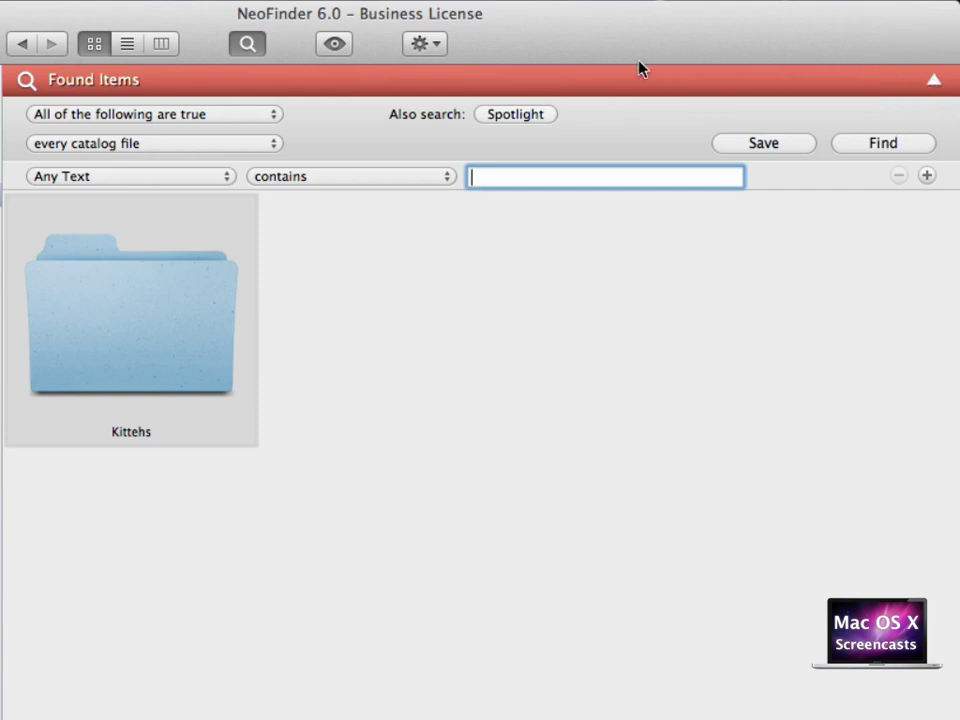
{"action": "left_click", "coordinate": [552, 117]}
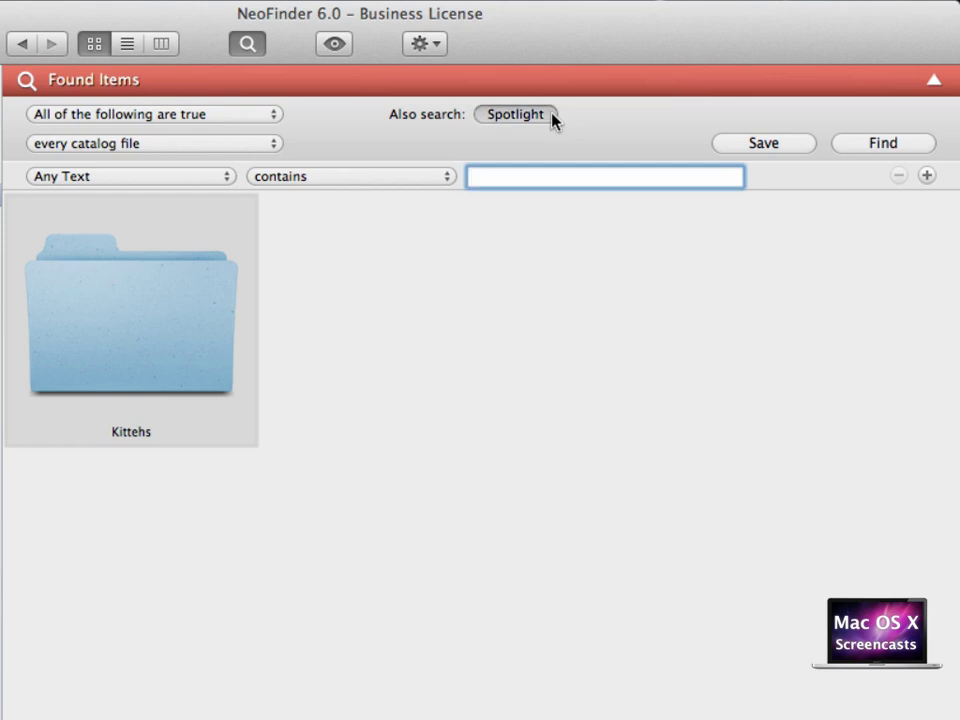
{"action": "left_click", "coordinate": [552, 117]}
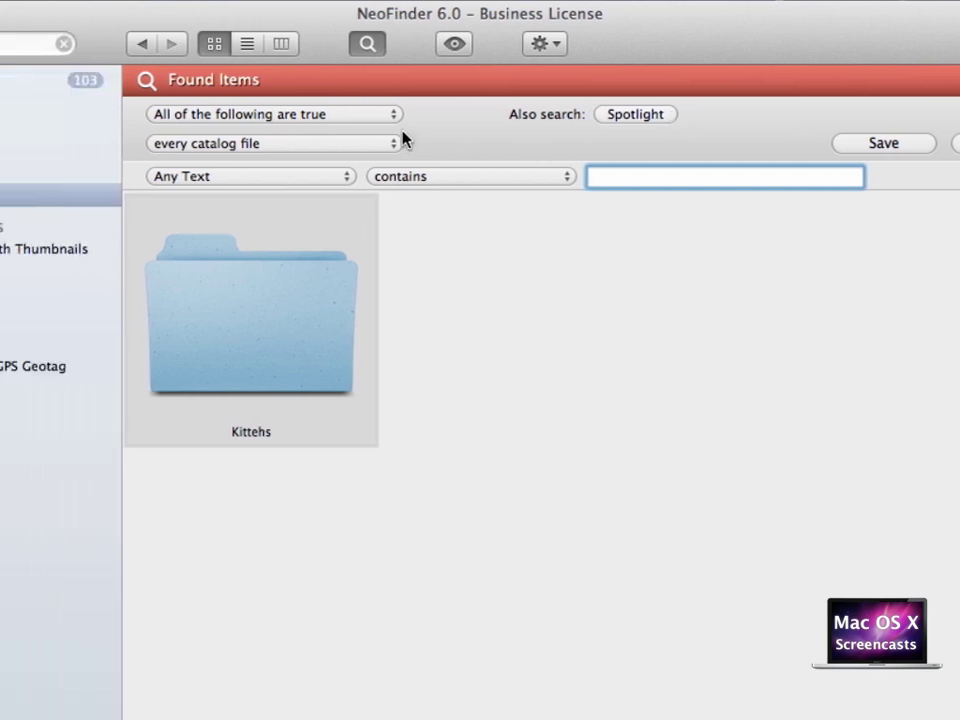
Step: Look through the match conditions and the catalog scope choices, keeping "All of the following are true"
{"action": "left_click", "coordinate": [395, 120]}
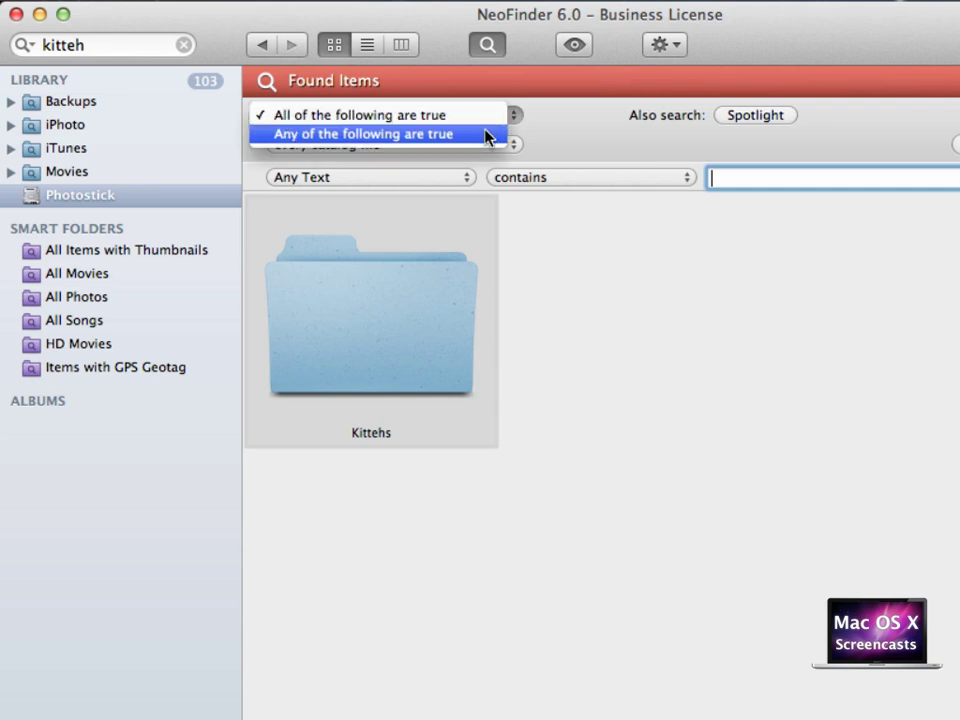
{"action": "key", "text": "Up"}
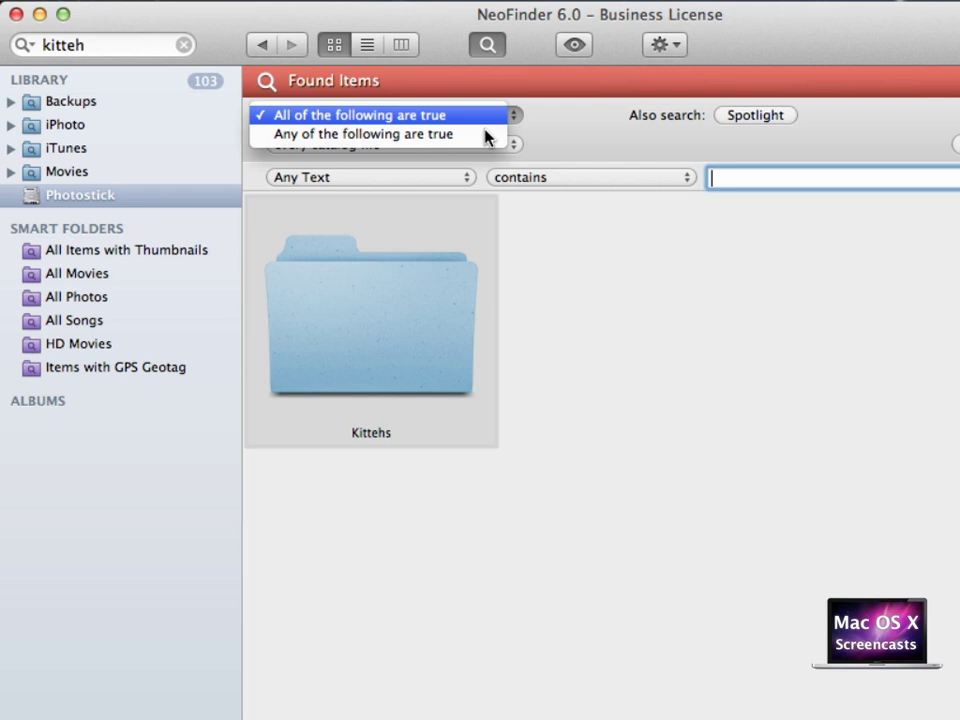
{"action": "key", "text": "Return"}
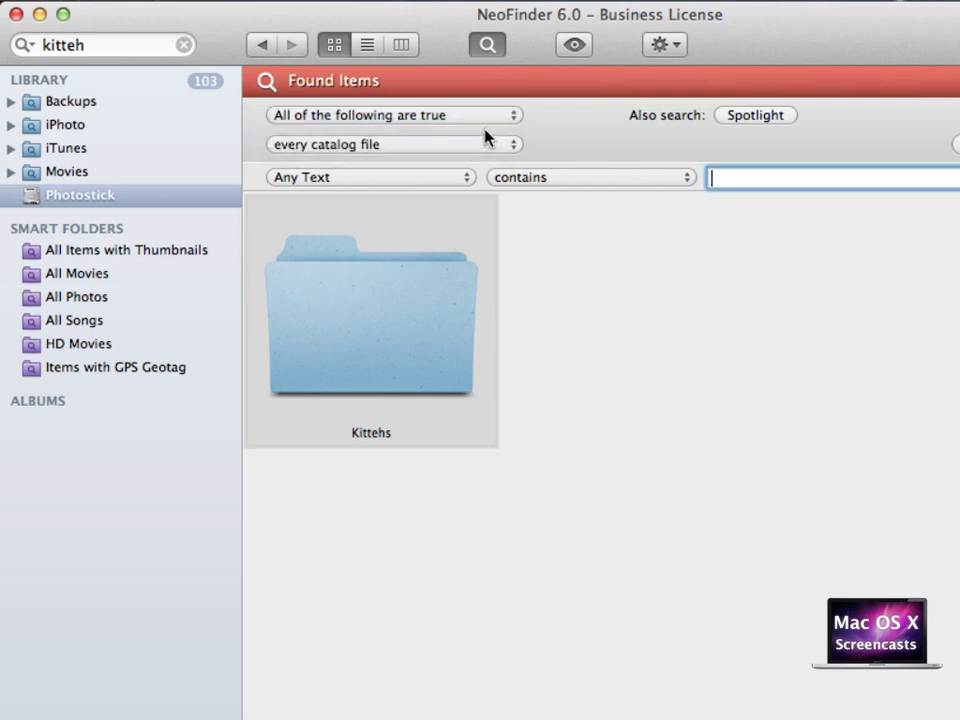
{"action": "left_click", "coordinate": [450, 146]}
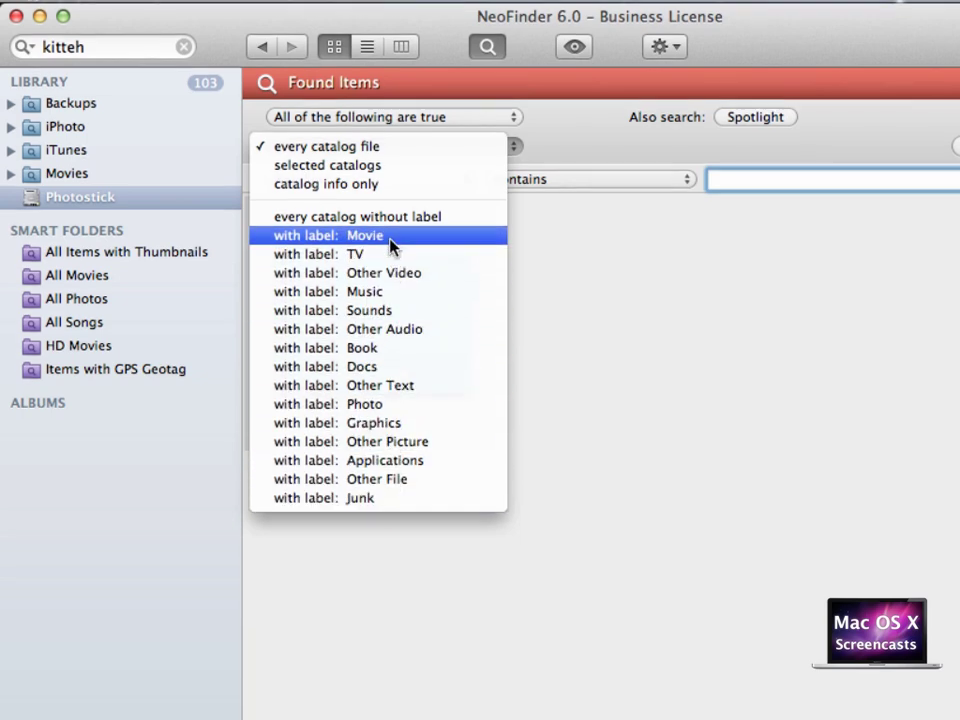
Step: Review the catalog label names in the preferences, including Movie, TV, Music, Sounds, Book and Docs, and close the preferences
{"action": "left_click", "coordinate": [113, 12]}
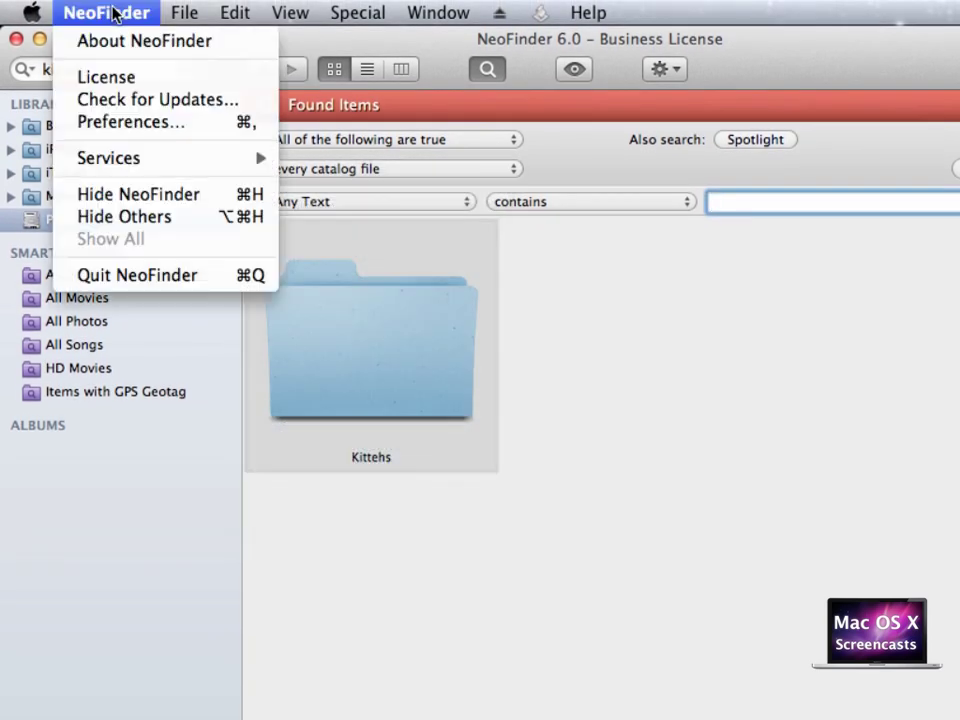
{"action": "left_click", "coordinate": [103, 122]}
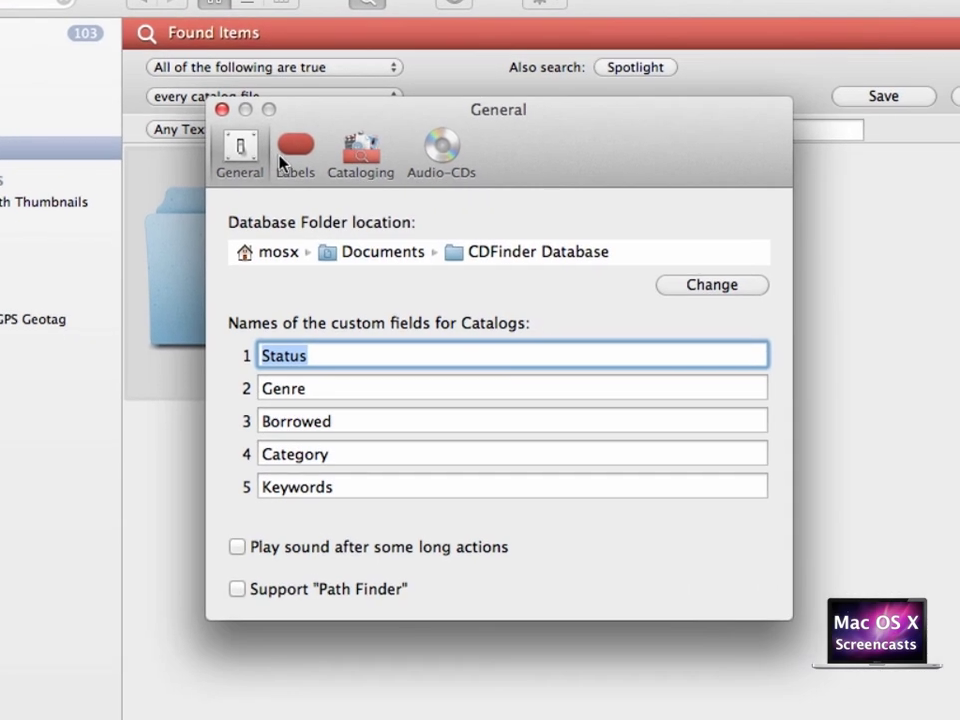
{"action": "left_click", "coordinate": [345, 200]}
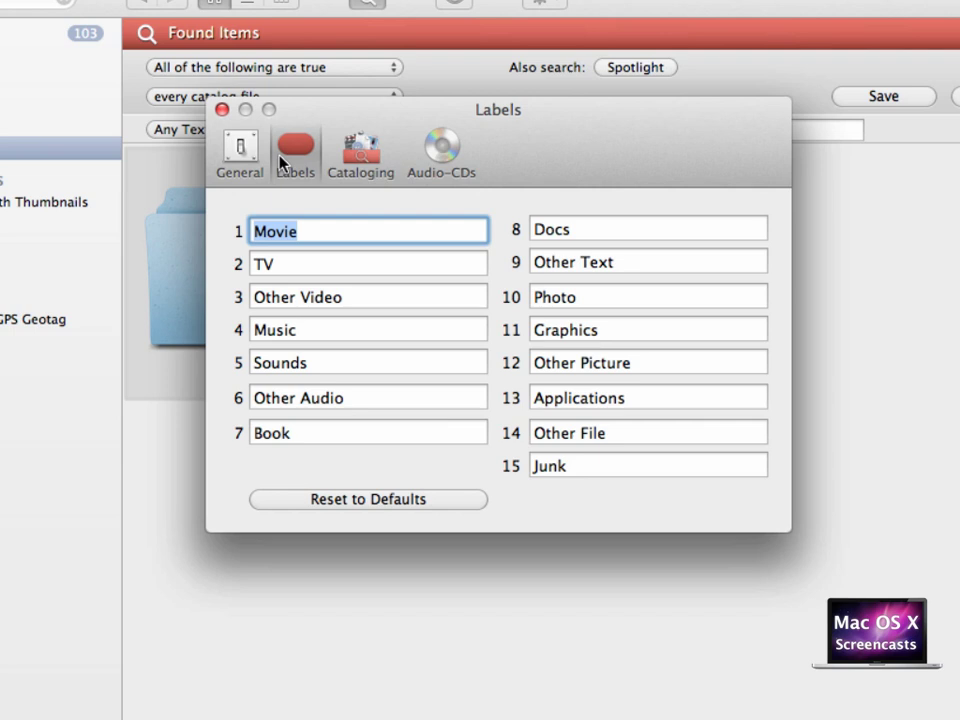
{"action": "left_click", "coordinate": [333, 228]}
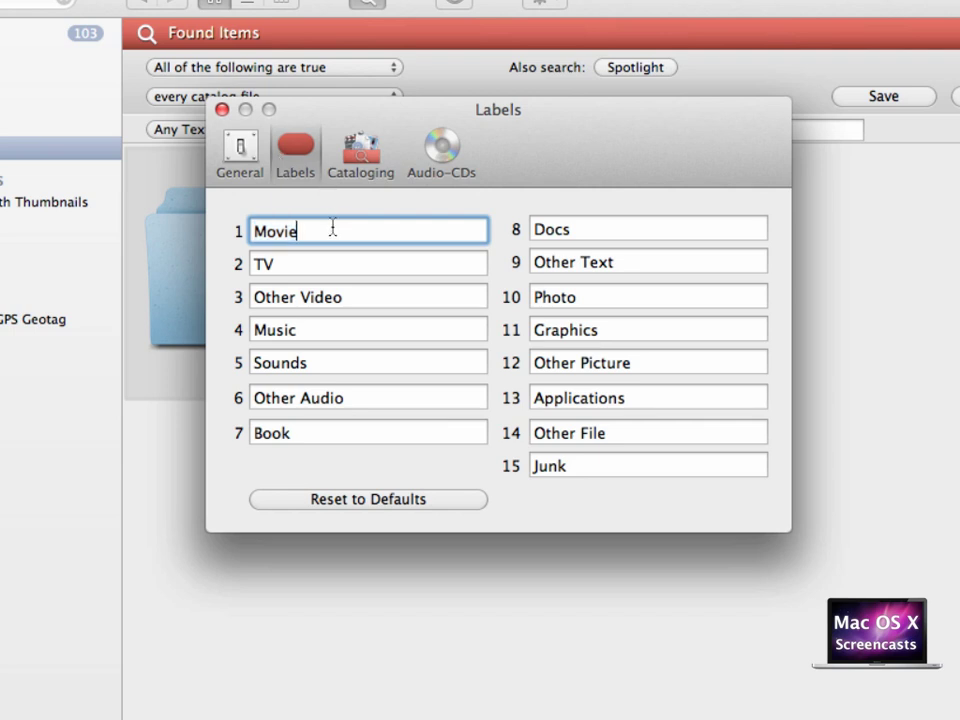
{"action": "left_click", "coordinate": [333, 264]}
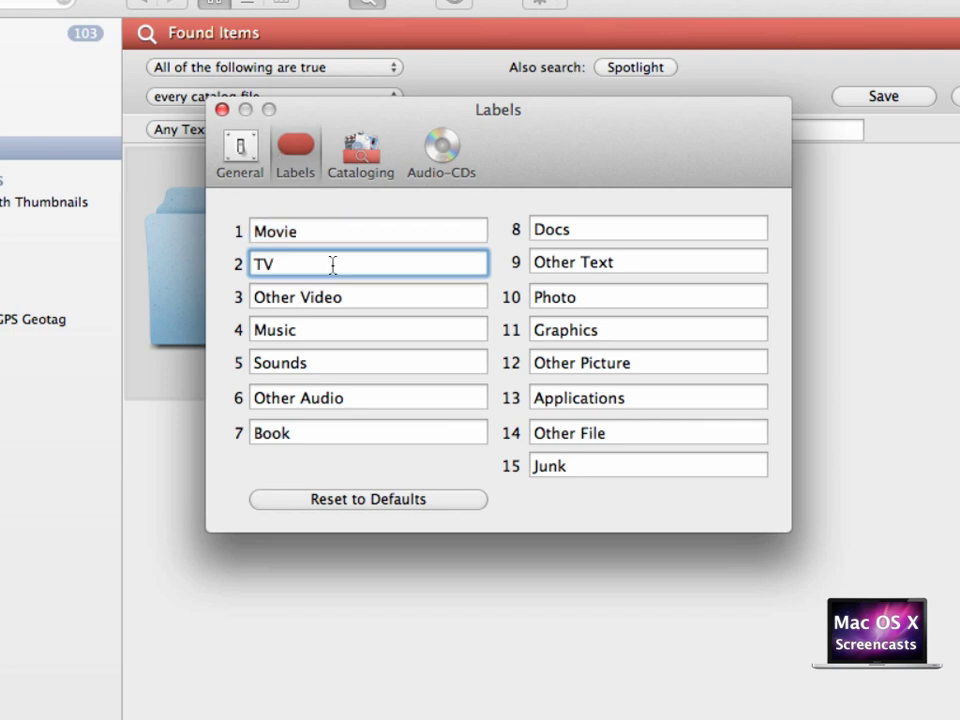
{"action": "left_click", "coordinate": [353, 330]}
{"action": "left_click", "coordinate": [351, 363]}
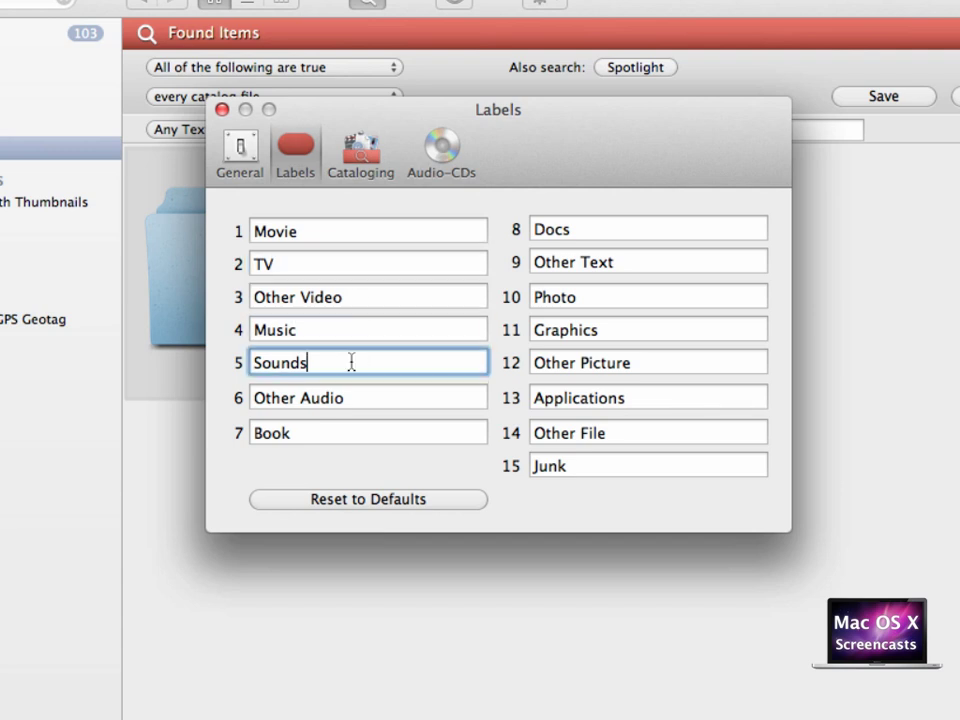
{"action": "left_click", "coordinate": [364, 433]}
{"action": "left_click", "coordinate": [641, 228]}
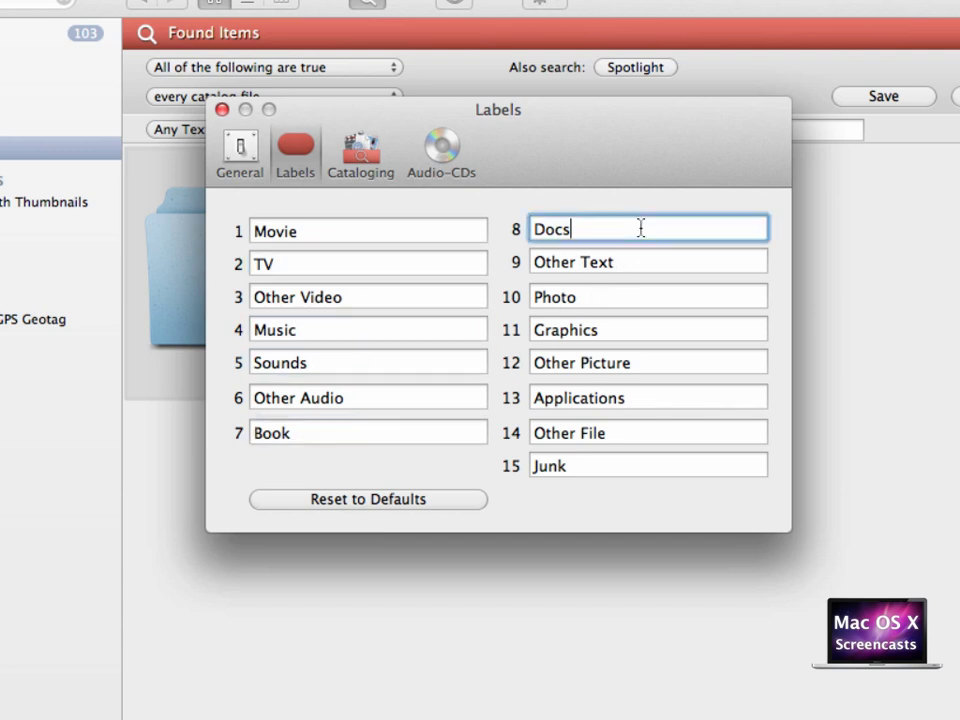
{"action": "left_click", "coordinate": [674, 258]}
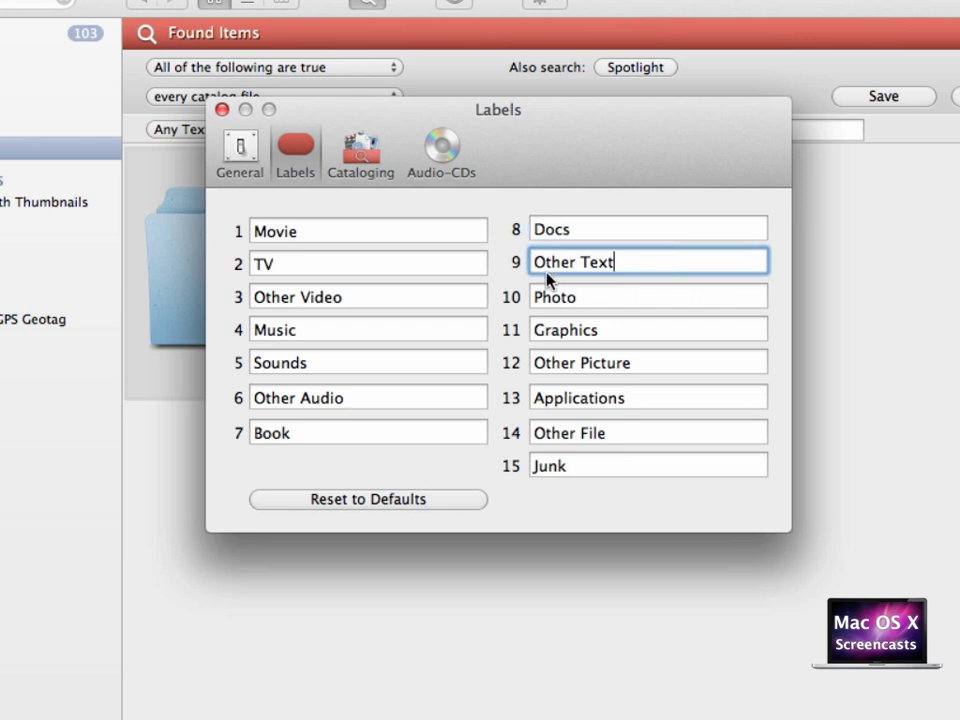
{"action": "left_click", "coordinate": [222, 110]}
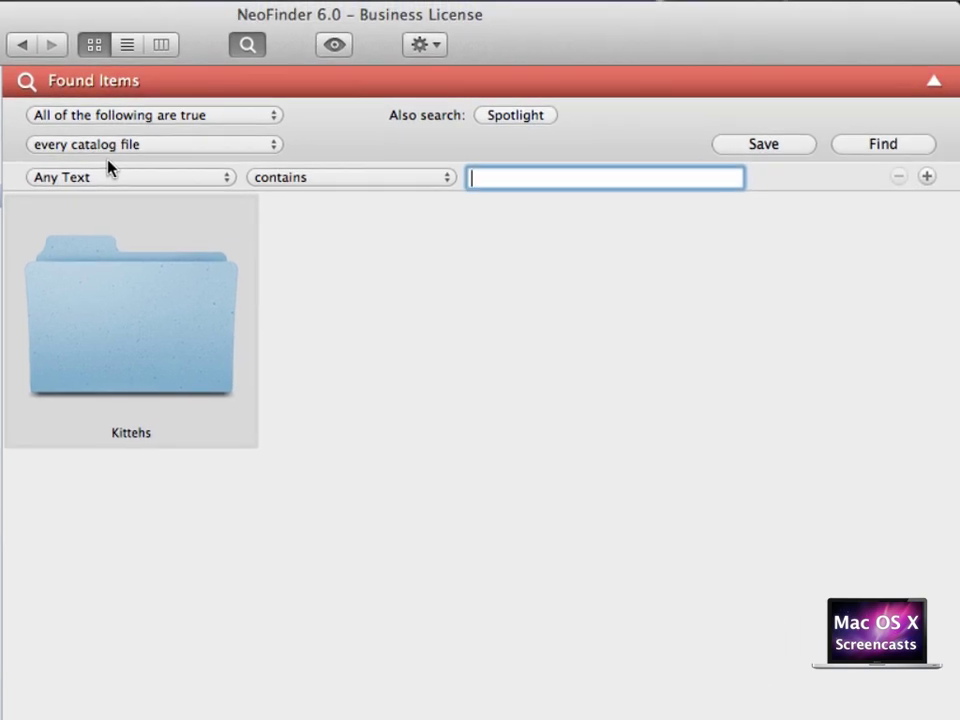
Step: Limit the search scope to selected catalogs and open the list for choosing which catalogs to search
{"action": "left_click", "coordinate": [155, 145]}
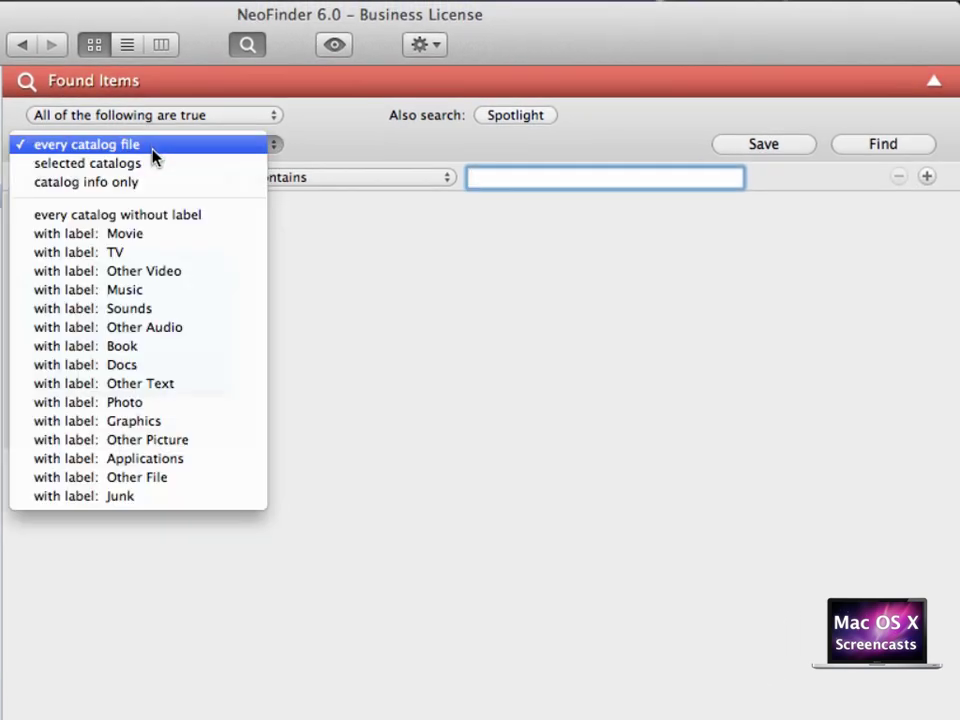
{"action": "left_click", "coordinate": [136, 165]}
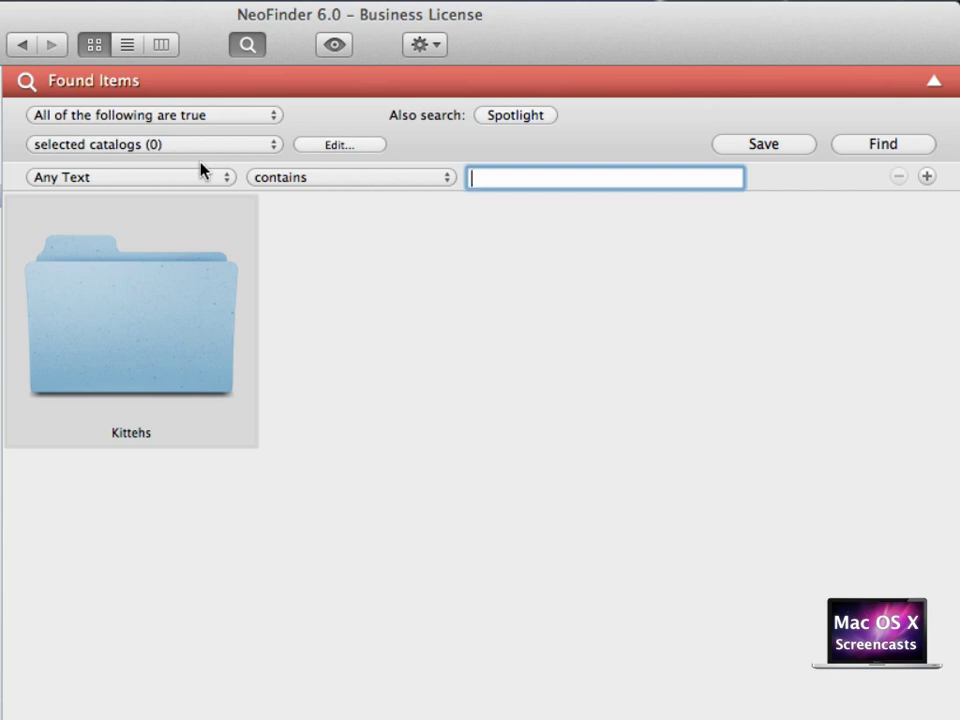
{"action": "left_click", "coordinate": [319, 148]}
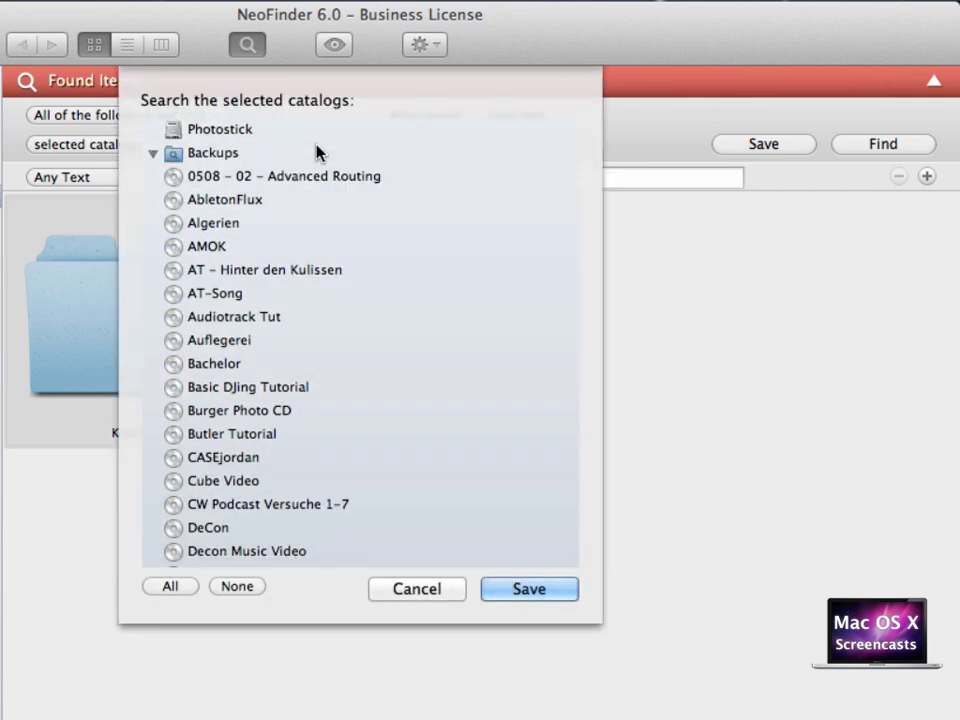
Step: Try selecting single catalogs, and all catalogs except Auflegerei and AT-Song, for the search
{"action": "left_click", "coordinate": [251, 178]}
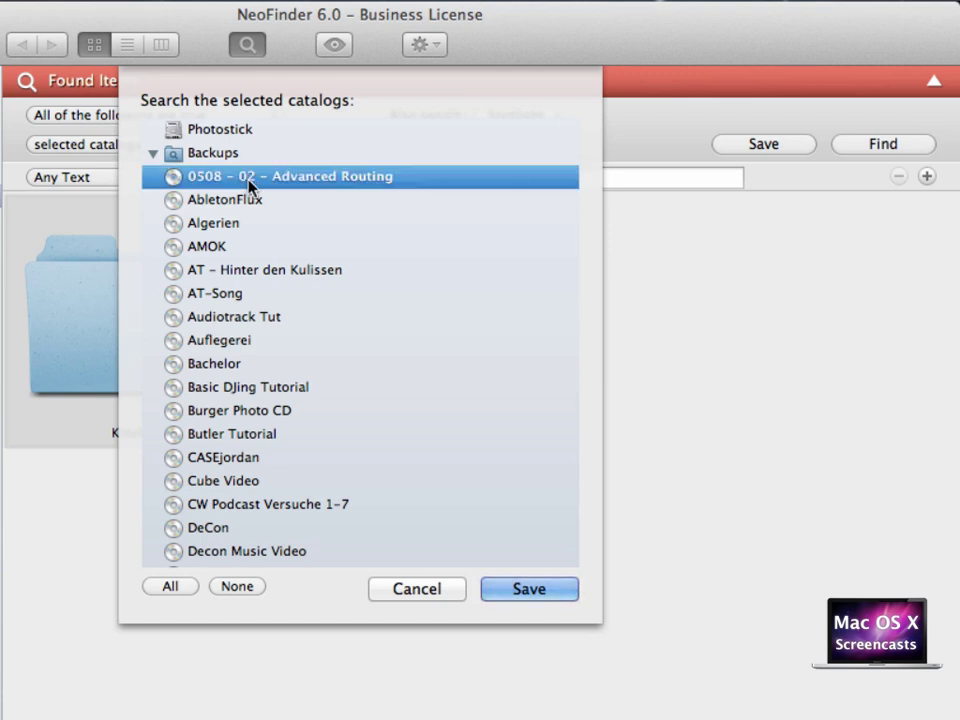
{"action": "left_click", "coordinate": [220, 296]}
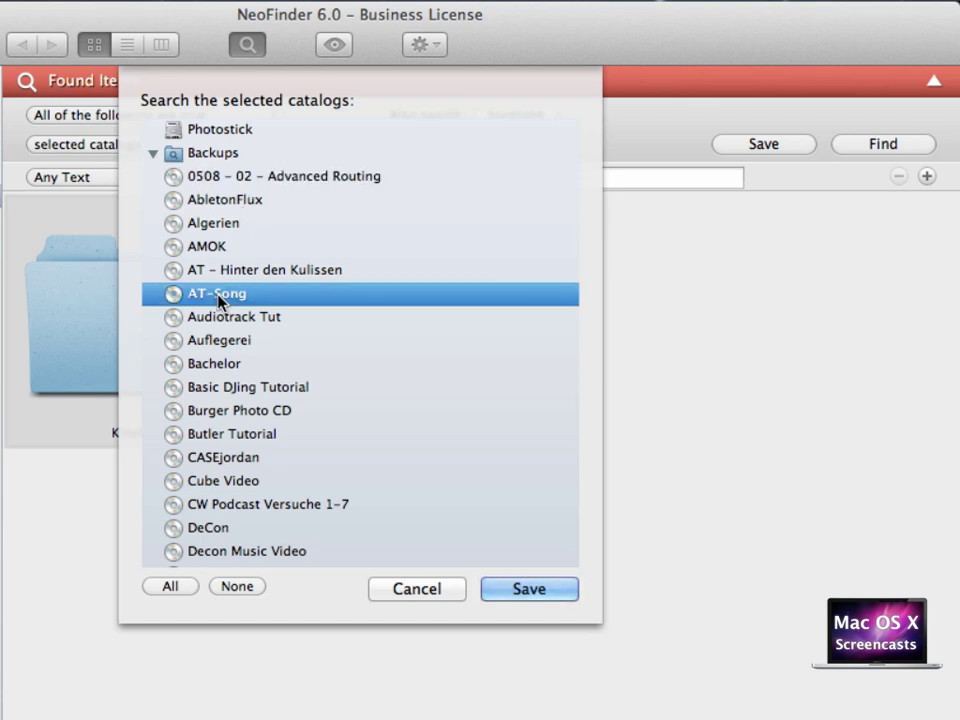
{"action": "left_click", "coordinate": [170, 586]}
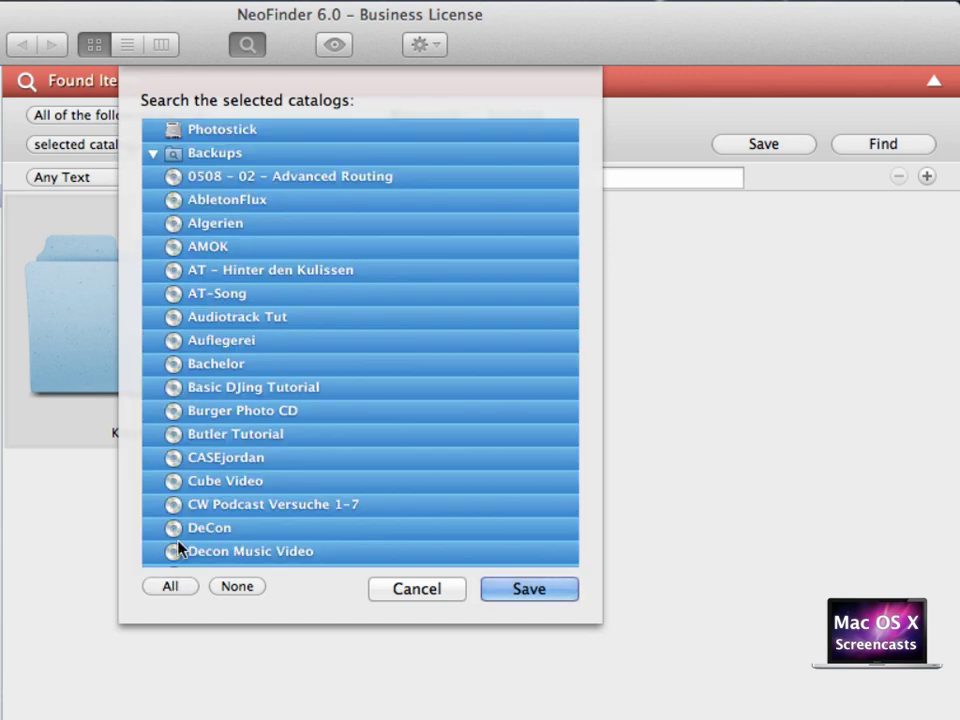
{"action": "left_click", "coordinate": [219, 343], "text": "super"}
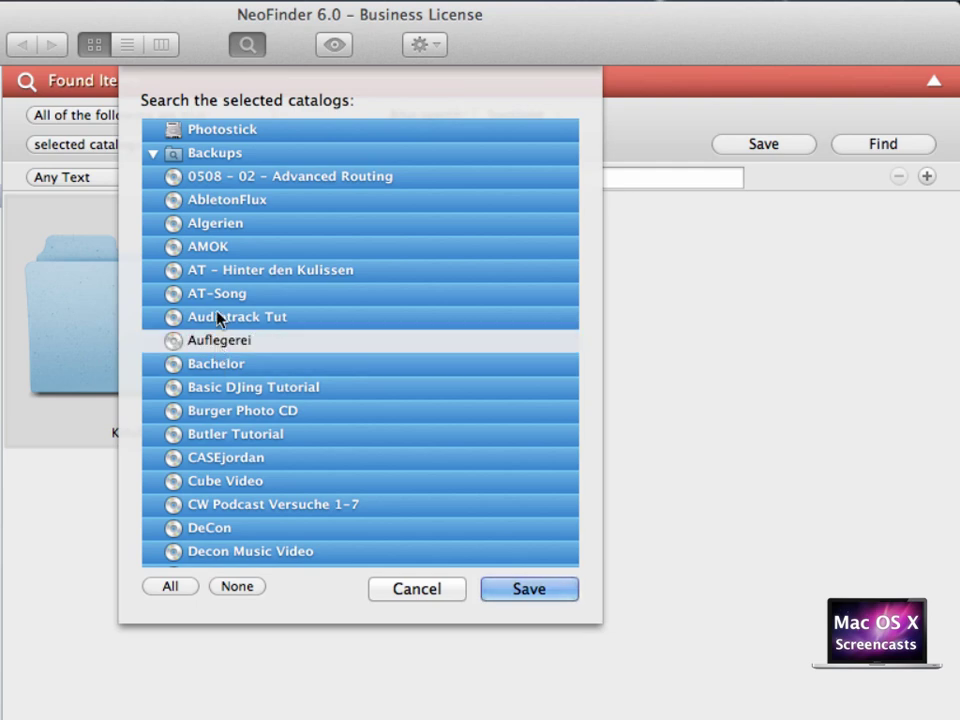
{"action": "left_click", "coordinate": [222, 295], "text": "super"}
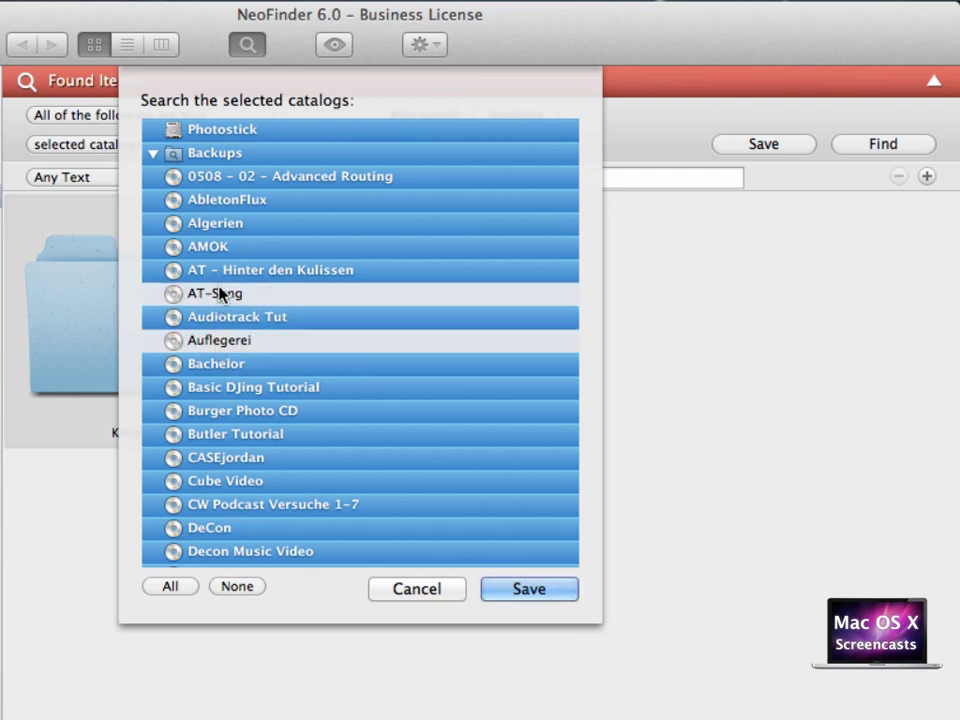
Step: Try a range selection from AT-Song to Cube Video, and save only the Photostick catalog as the search scope
{"action": "left_click", "coordinate": [222, 293]}
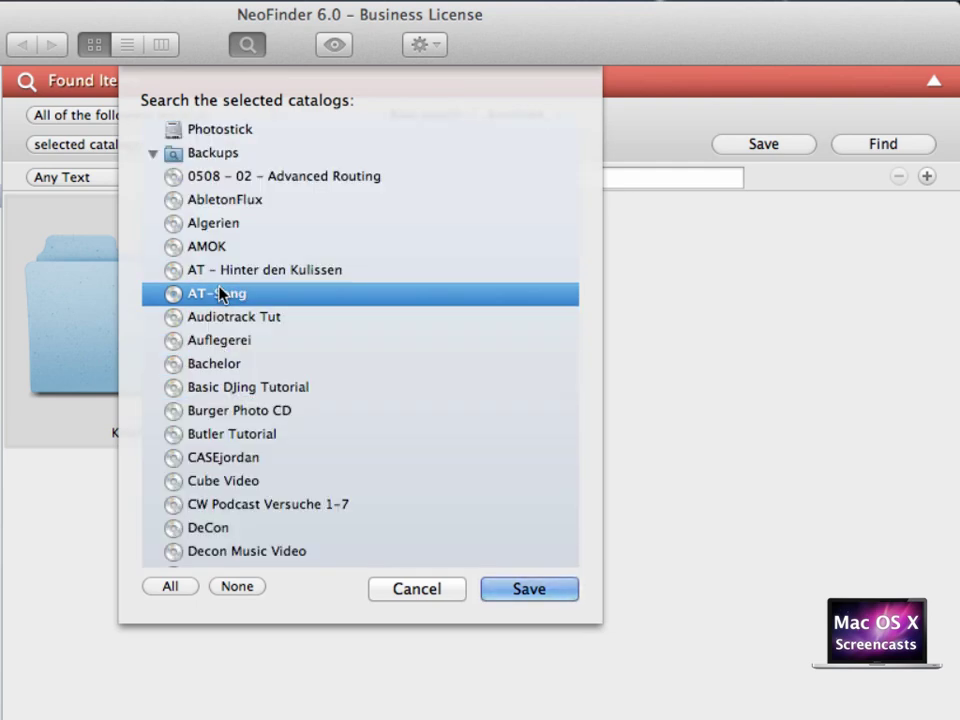
{"action": "left_click", "coordinate": [225, 484], "text": "shift"}
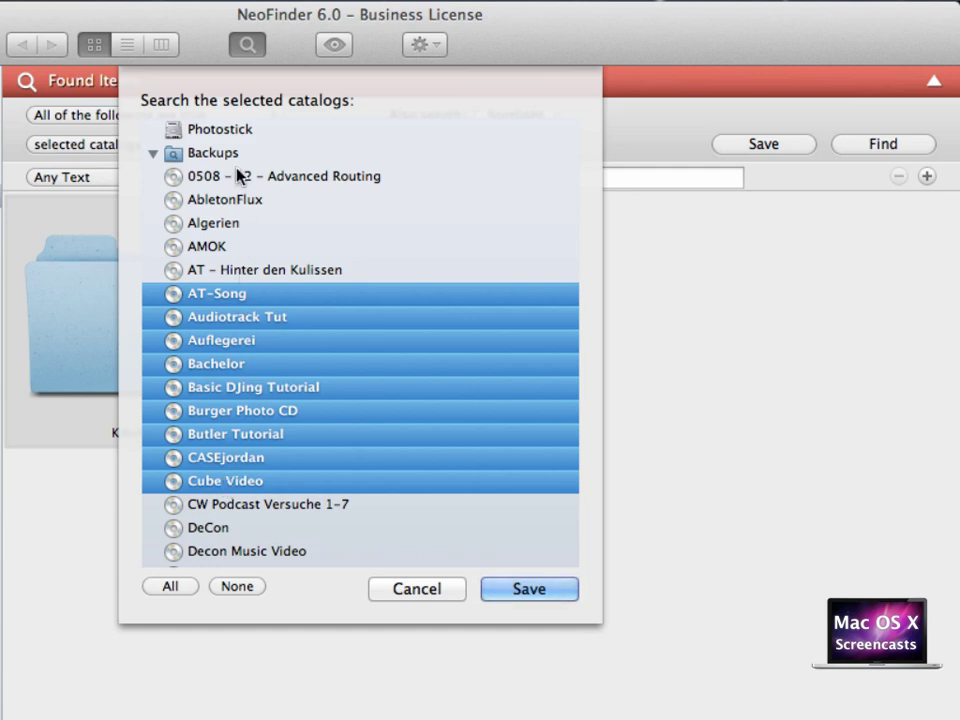
{"action": "left_click", "coordinate": [229, 133]}
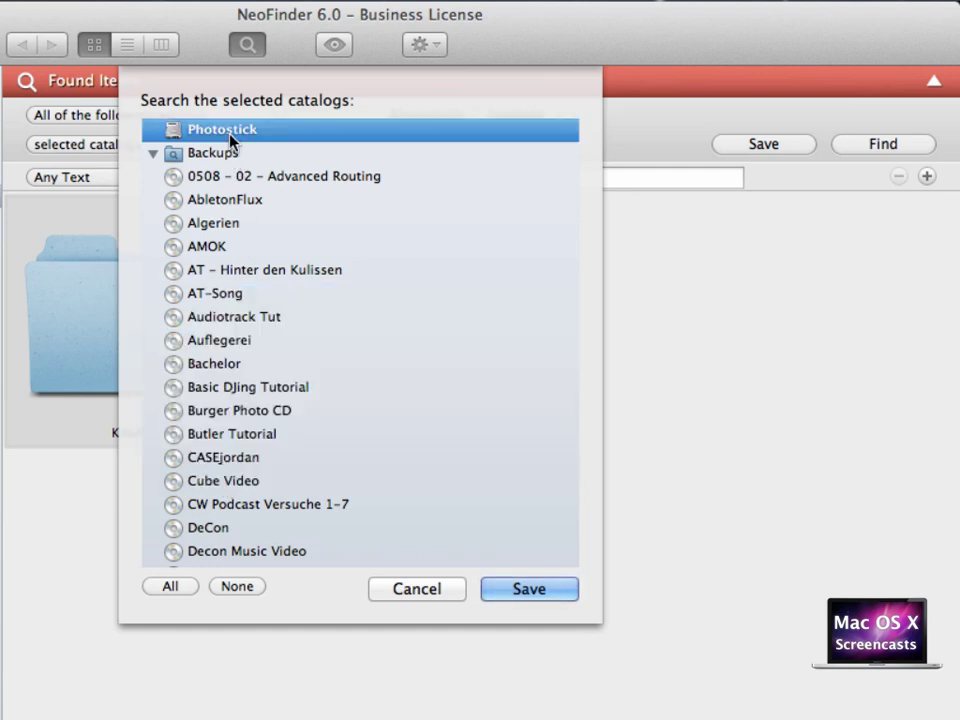
{"action": "left_click", "coordinate": [557, 596]}
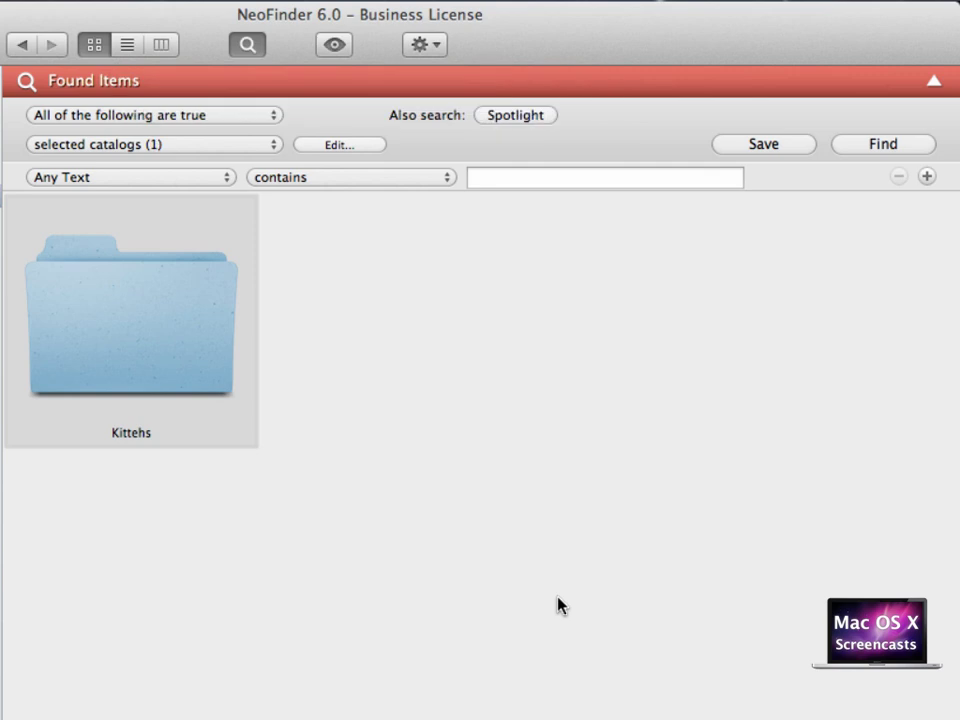
Step: Search the Photostick catalog for items whose EXIF criterion is "has GPS geotags"
{"action": "left_click", "coordinate": [214, 182]}
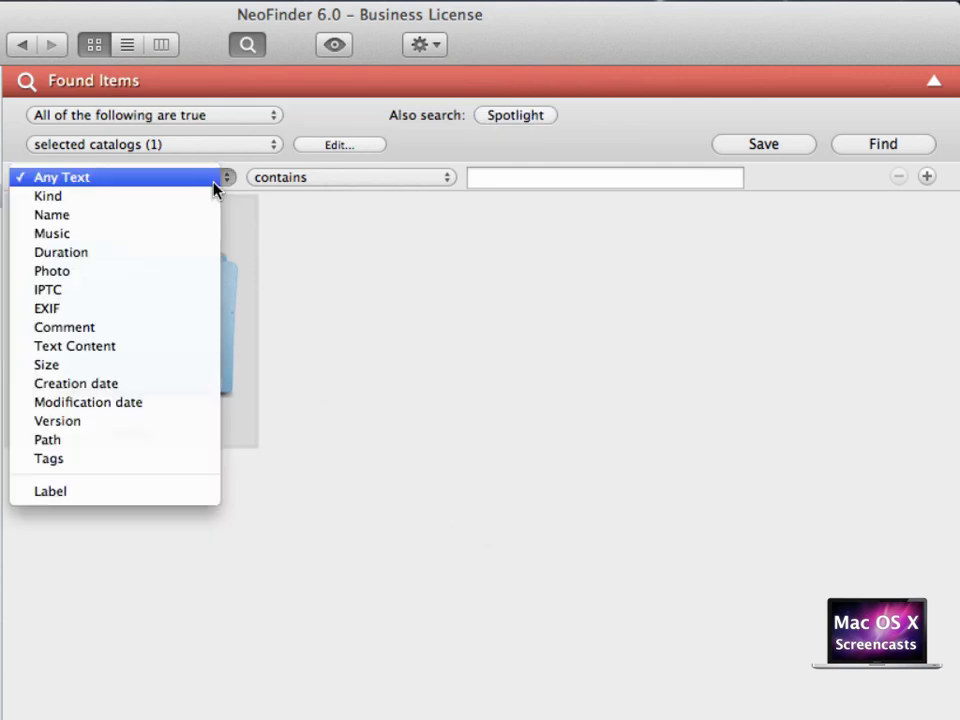
{"action": "left_click", "coordinate": [97, 316]}
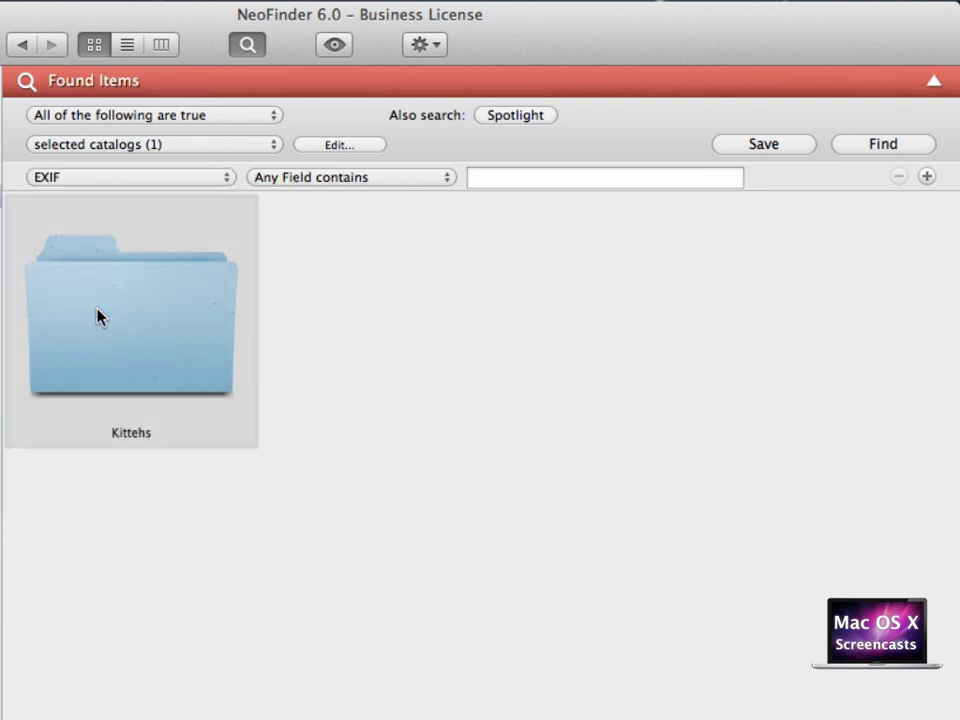
{"action": "left_click", "coordinate": [375, 180]}
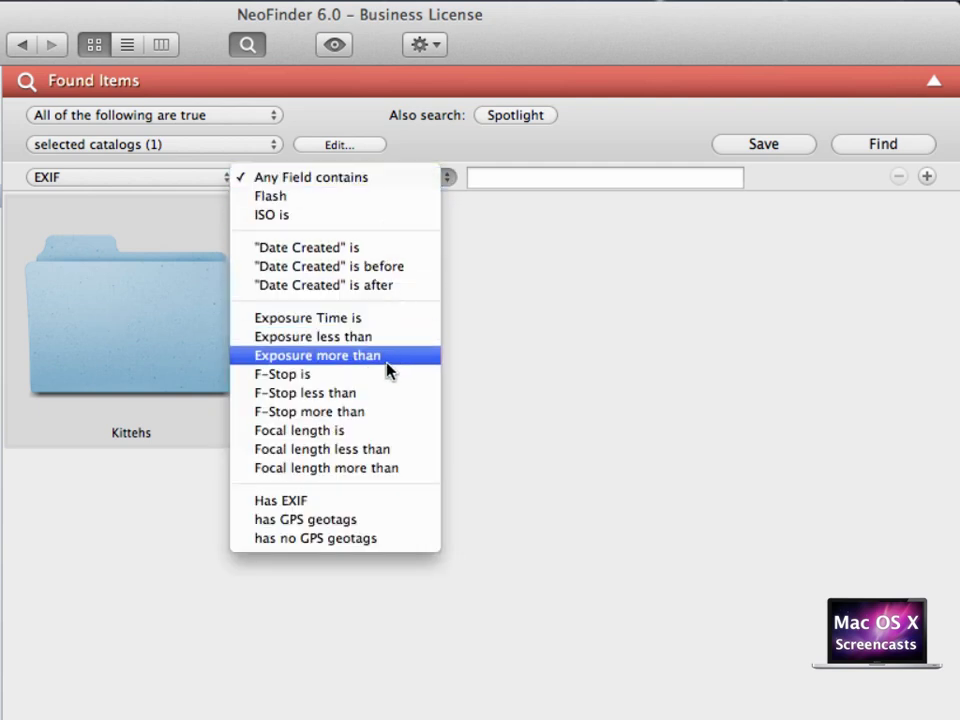
{"action": "left_click", "coordinate": [401, 524]}
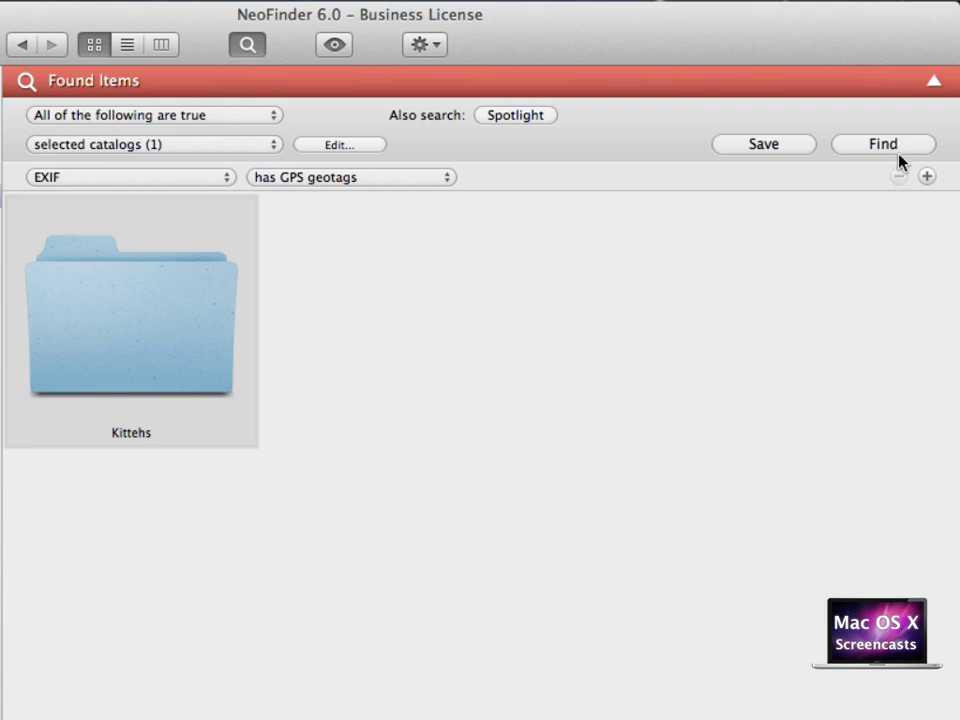
{"action": "left_click", "coordinate": [902, 148]}
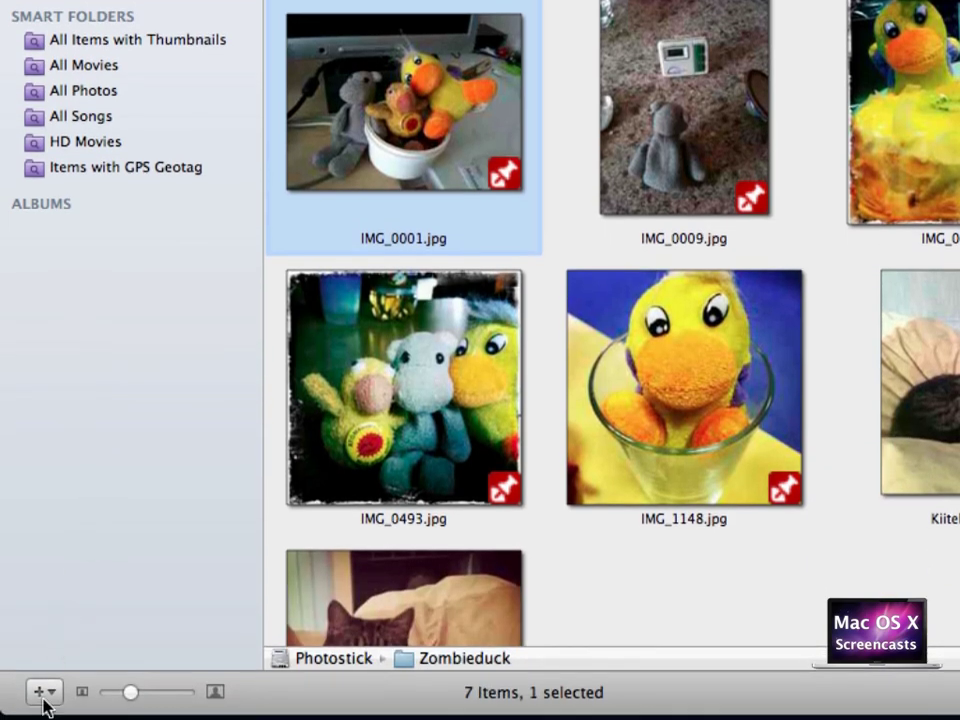
Step: Look through the creation options: New Folder, New Catalog from Disk or Folder, New Smart Folder and New Album
{"action": "left_click", "coordinate": [42, 692]}
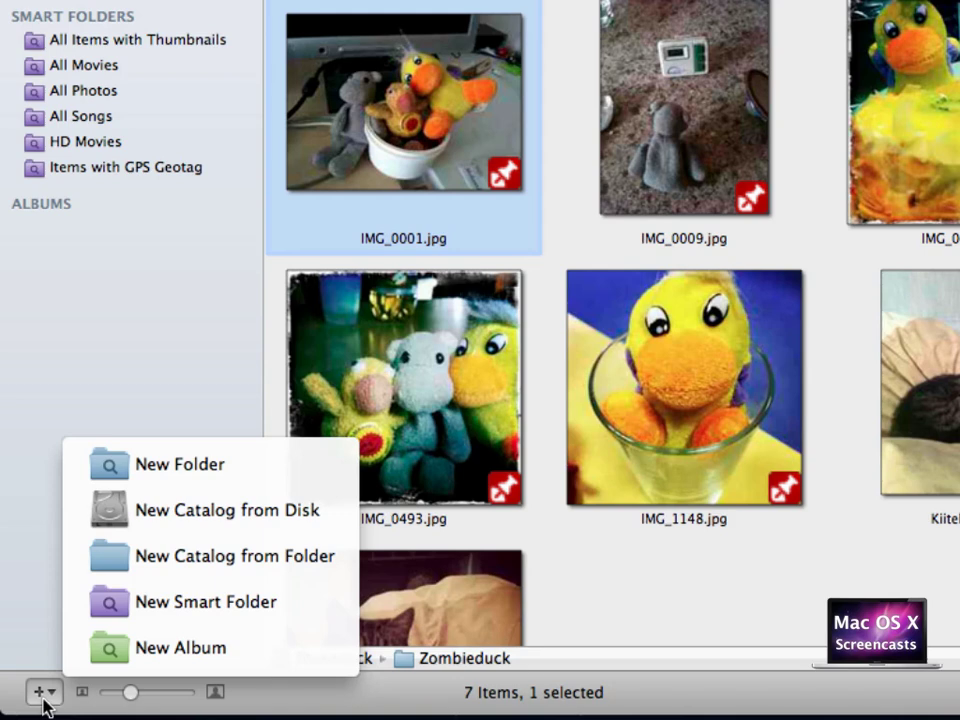
{"action": "key", "text": "Down"}
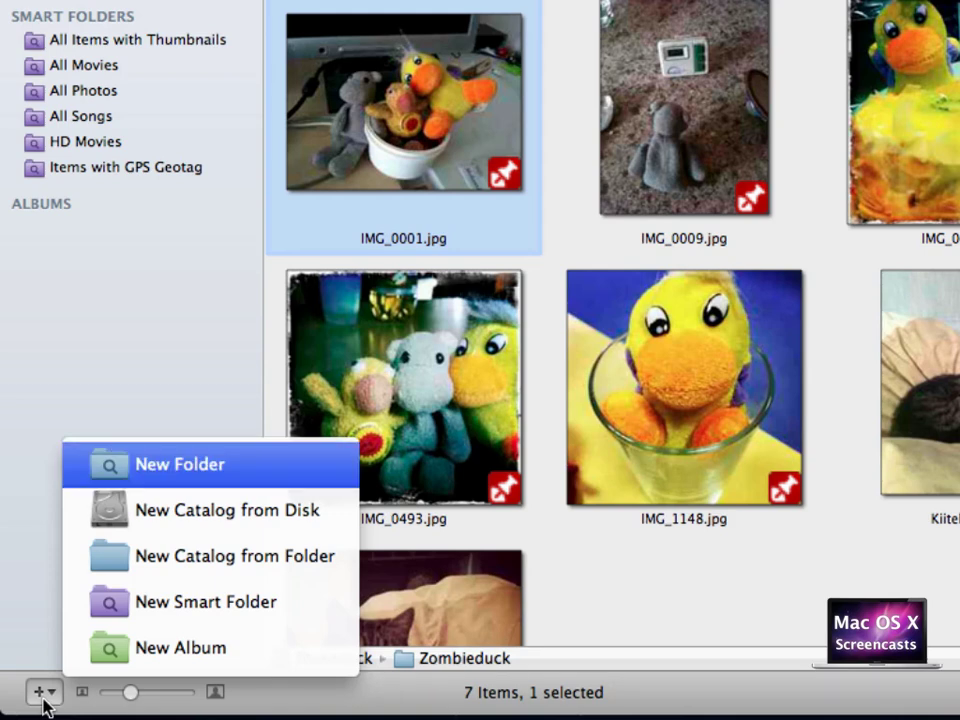
{"action": "key", "text": "Down"}
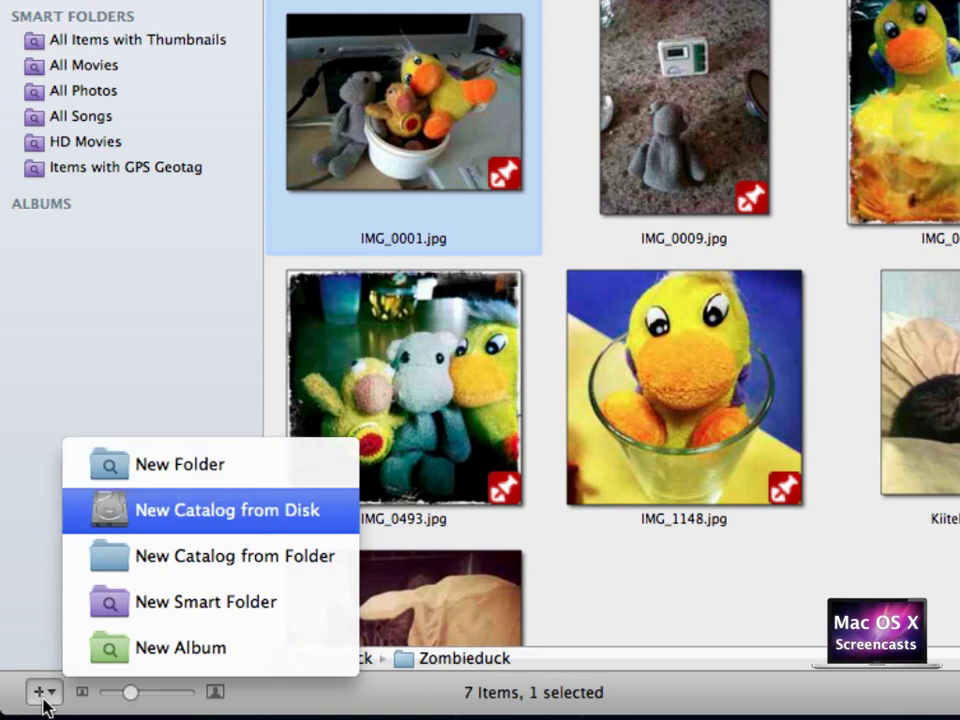
{"action": "key", "text": "Down"}
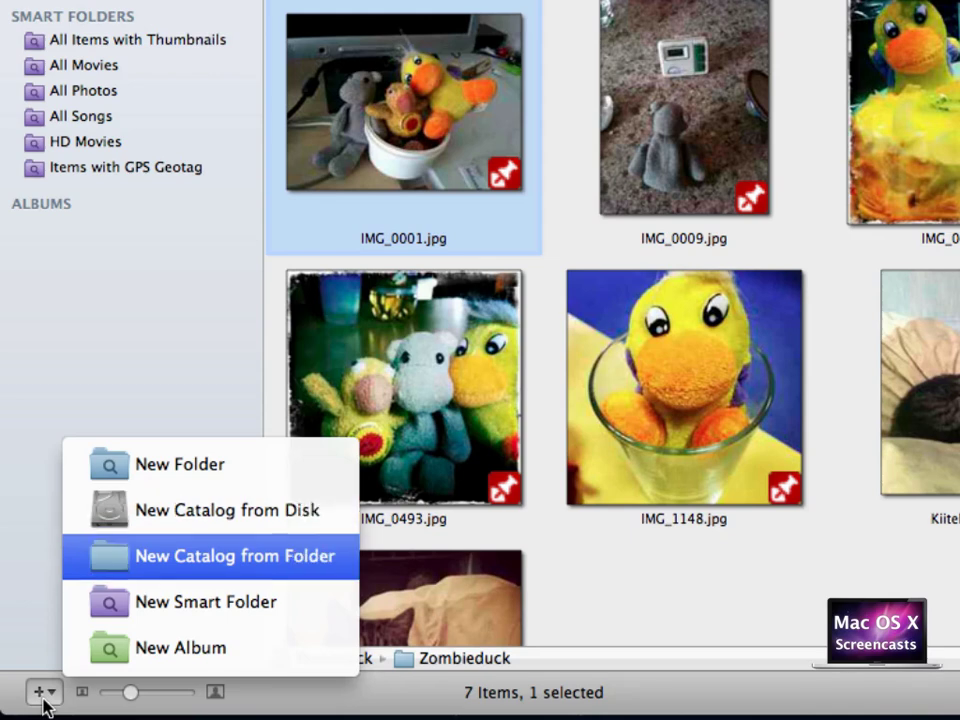
{"action": "key", "text": "Down"}
{"action": "key", "text": "Down"}
{"action": "key", "text": "Up"}
{"action": "key", "text": "Return"}
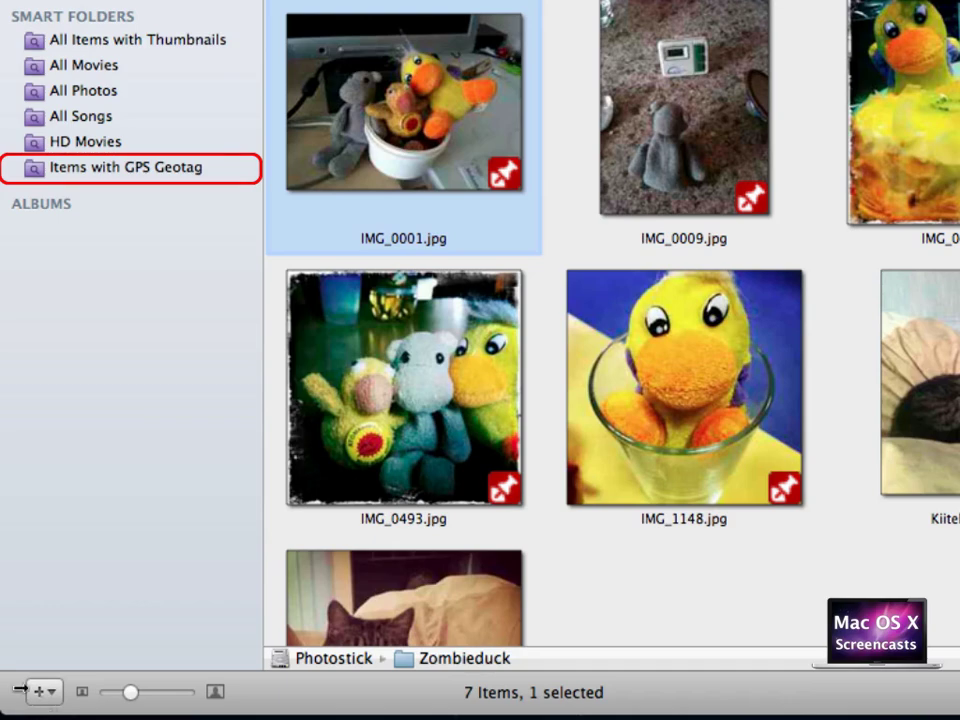
Step: Open the "Items with GPS Geotag" smart folder and limit its search to the Photostick catalog
{"action": "left_click", "coordinate": [124, 167]}
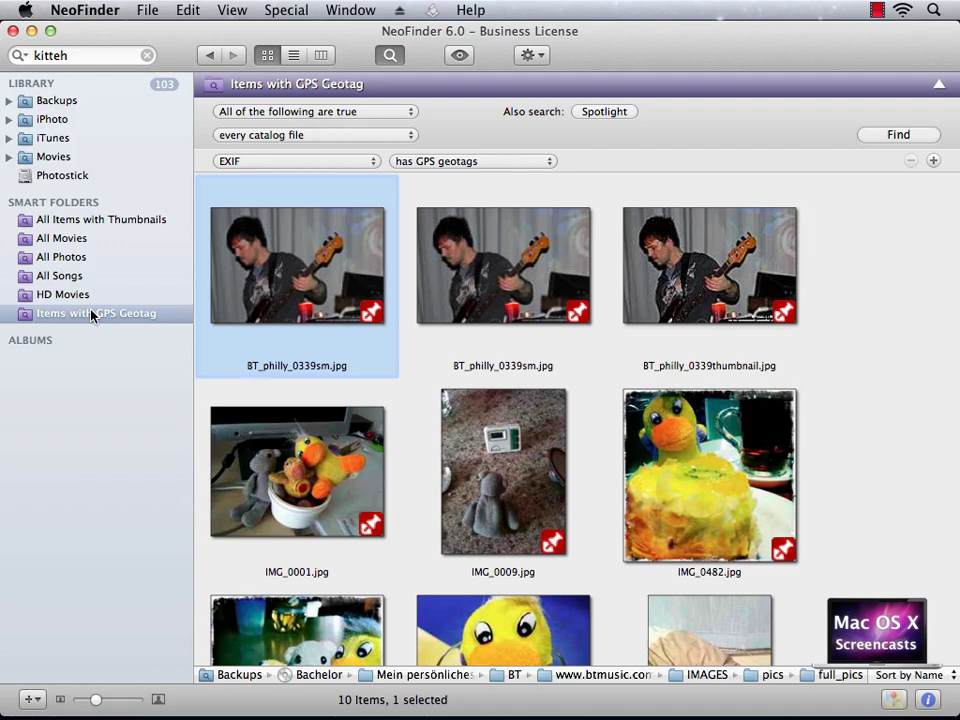
{"action": "left_click", "coordinate": [292, 140]}
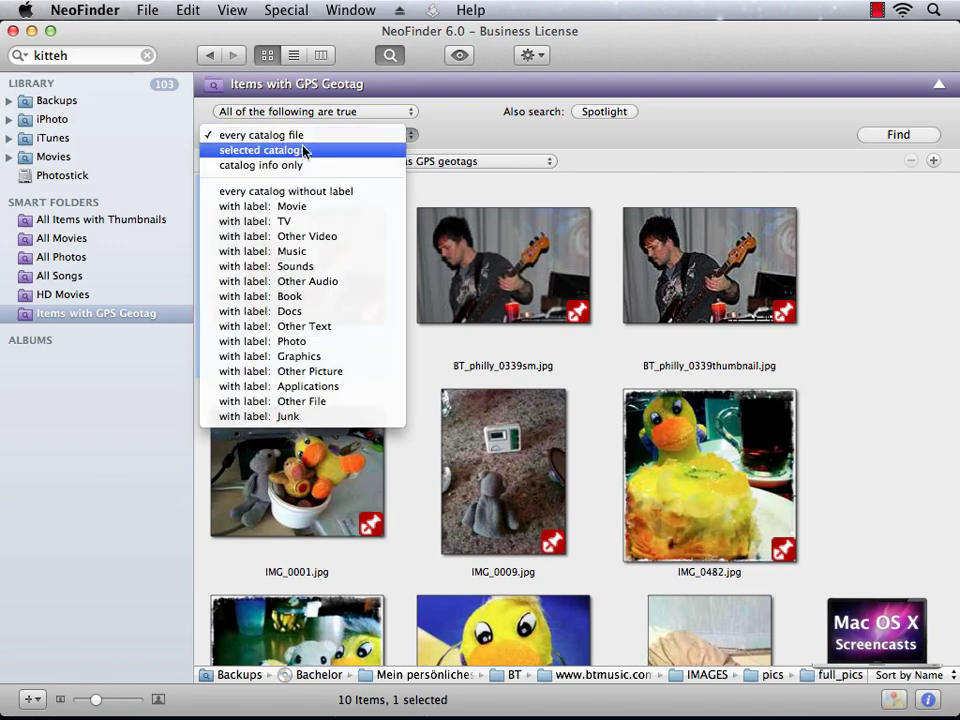
{"action": "left_click", "coordinate": [302, 150]}
{"action": "left_click", "coordinate": [453, 142]}
{"action": "left_click", "coordinate": [392, 124]}
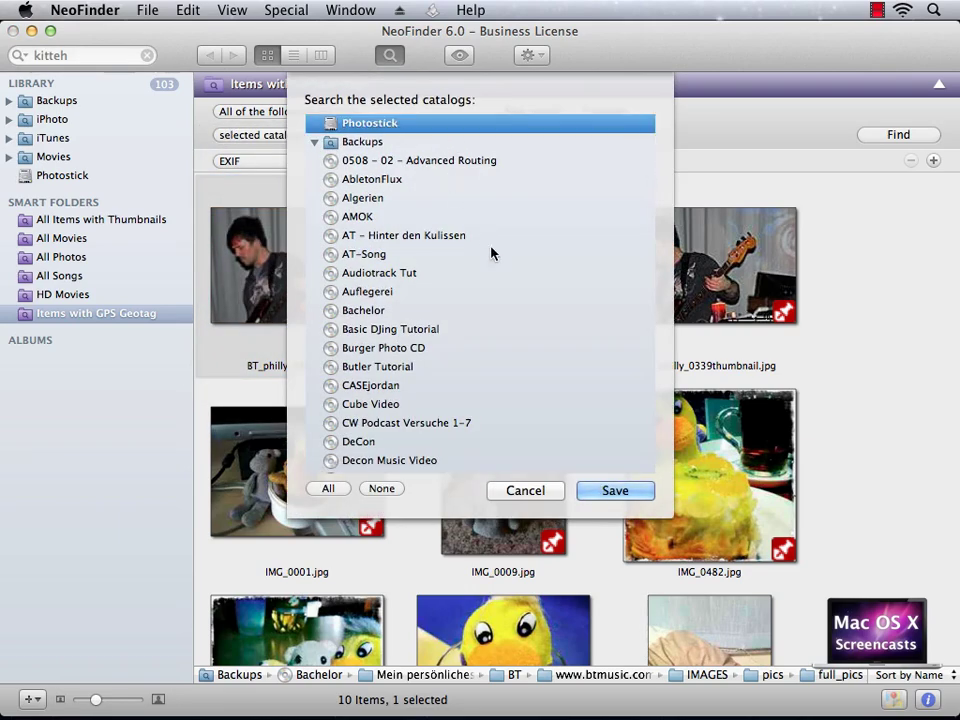
{"action": "left_click", "coordinate": [590, 490]}
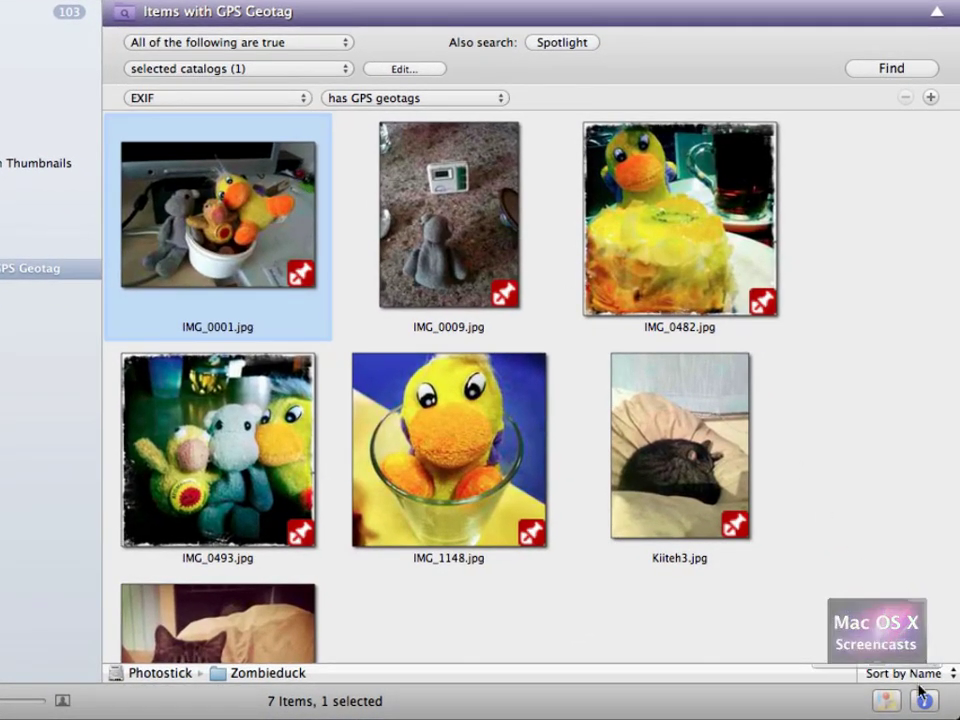
Step: Display the file, EXIF and IPTC information for IMG_0001.jpg and show its location on the map
{"action": "left_click", "coordinate": [922, 697]}
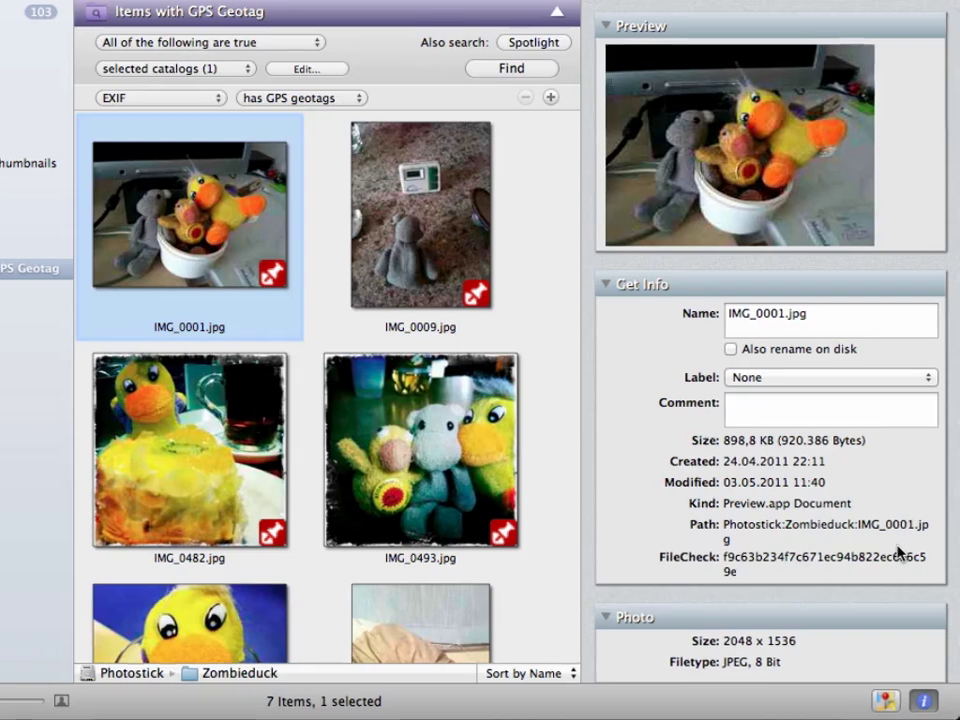
{"action": "scroll", "coordinate": [897, 560], "scroll_direction": "down", "scroll_amount": 5}
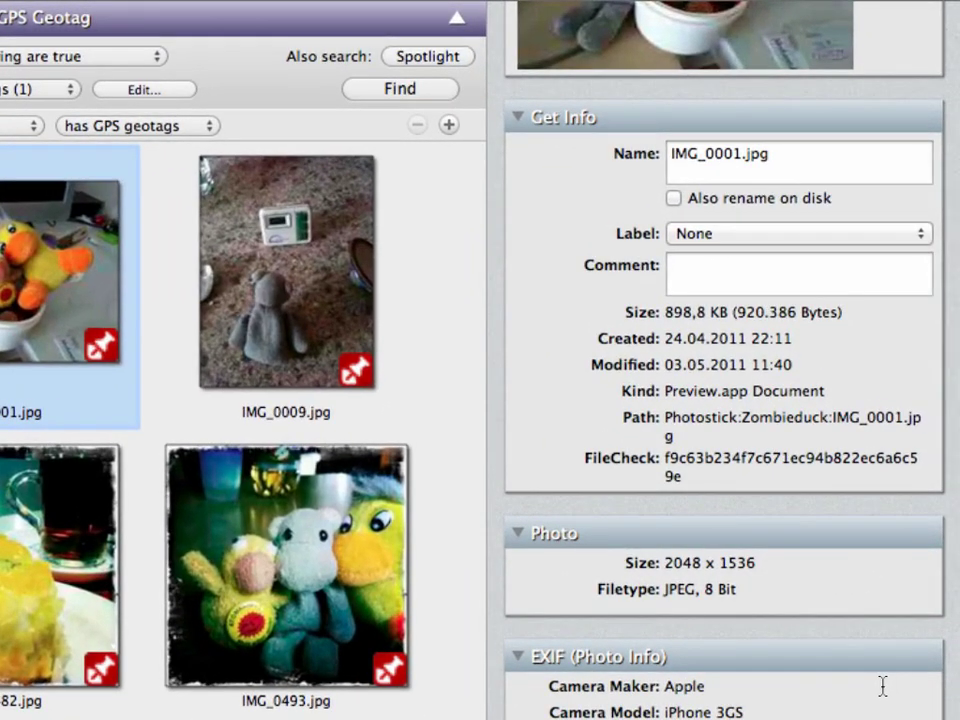
{"action": "scroll", "coordinate": [884, 672], "scroll_direction": "down", "scroll_amount": 2}
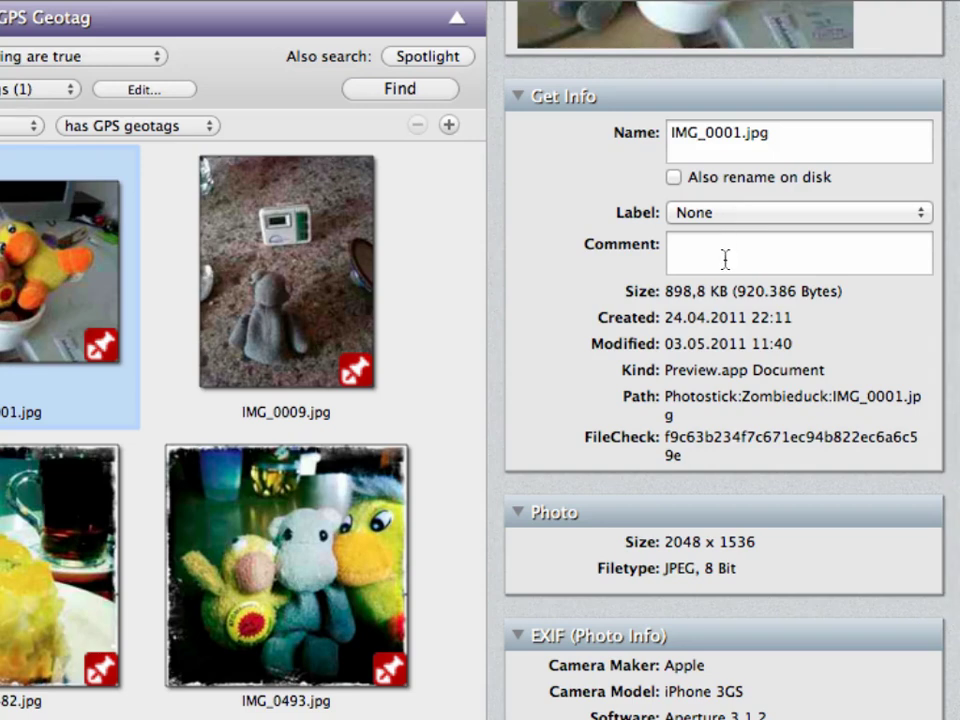
{"action": "scroll", "coordinate": [758, 545], "scroll_direction": "down", "scroll_amount": 5}
{"action": "scroll", "coordinate": [758, 545], "scroll_direction": "down", "scroll_amount": 3}
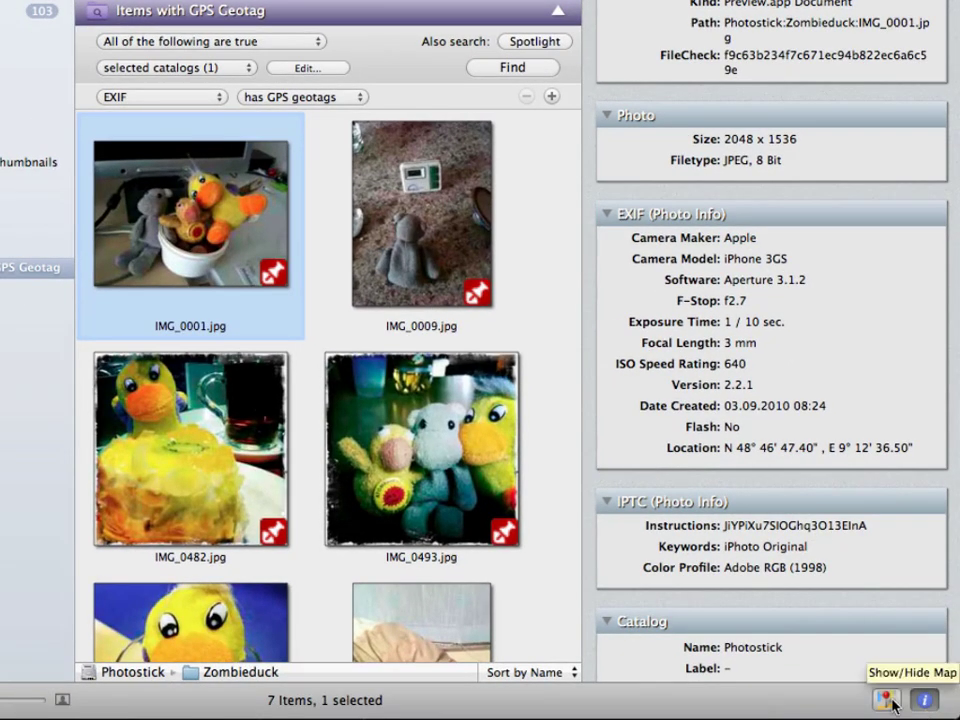
{"action": "left_click", "coordinate": [886, 699]}
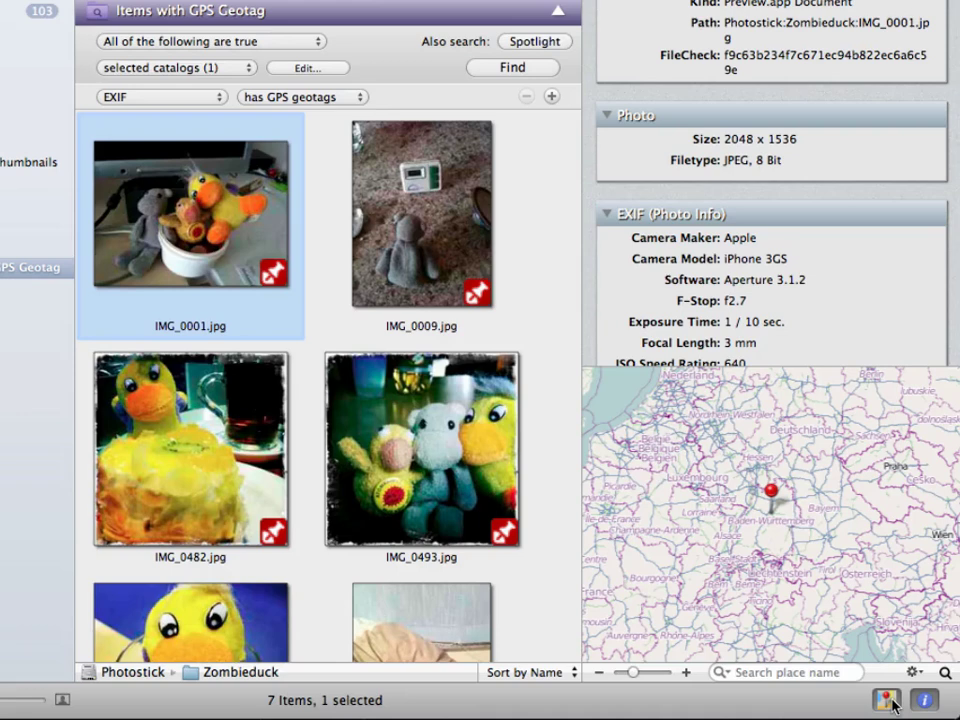
Step: Look through the geotag options for IMG_0001.jpg, including Export as KMZ and Set GPS Location from Google Earth
{"action": "right_click", "coordinate": [252, 229]}
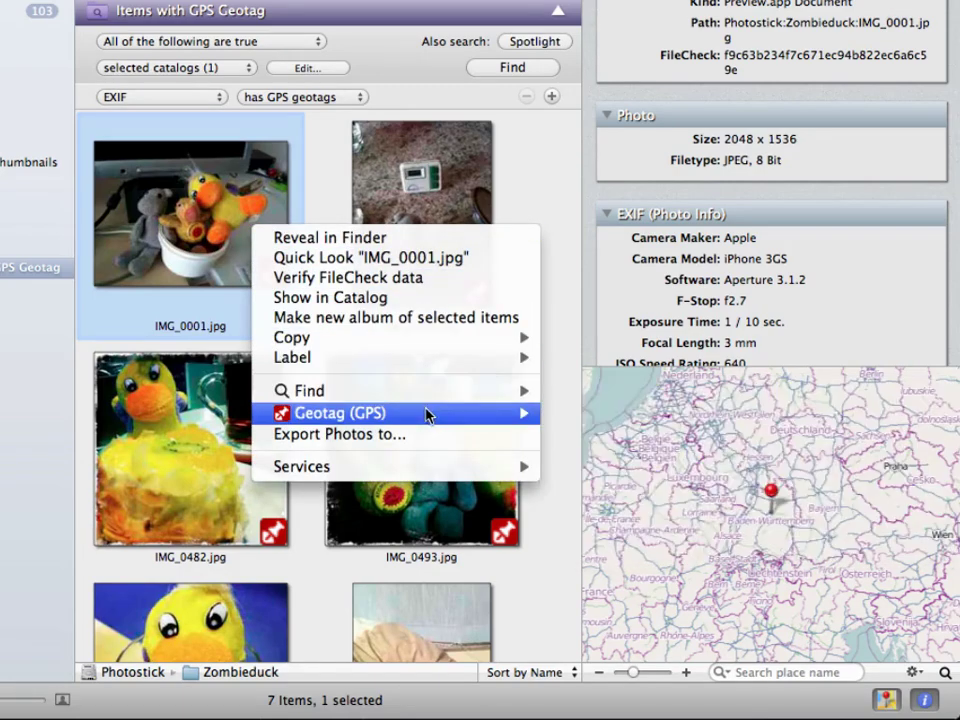
{"action": "mouse_move", "coordinate": [428, 417]}
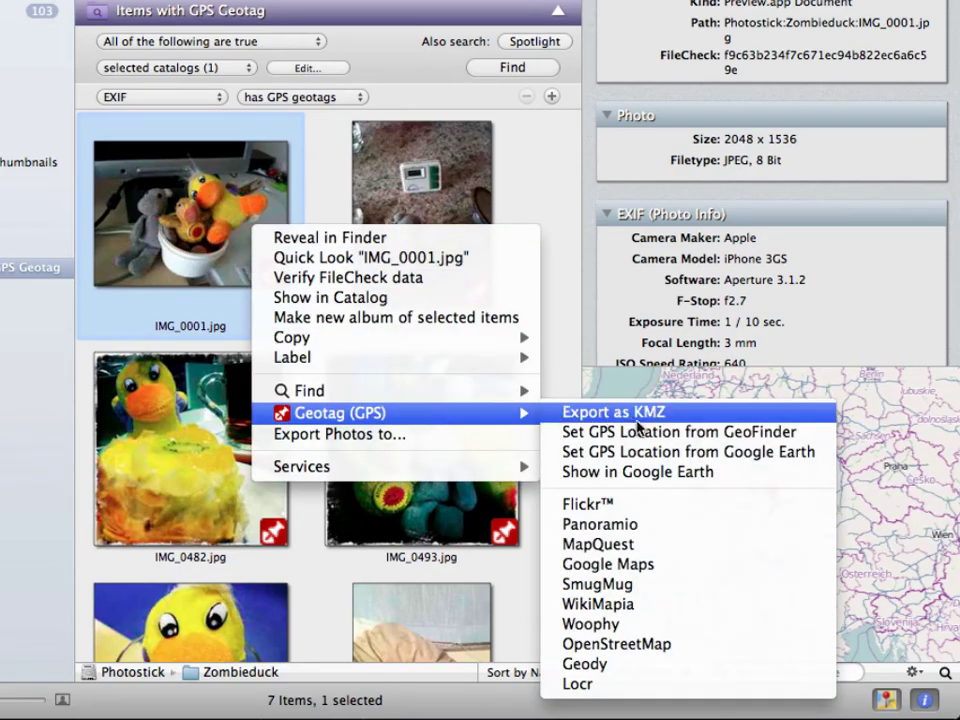
{"action": "left_click", "coordinate": [680, 455]}
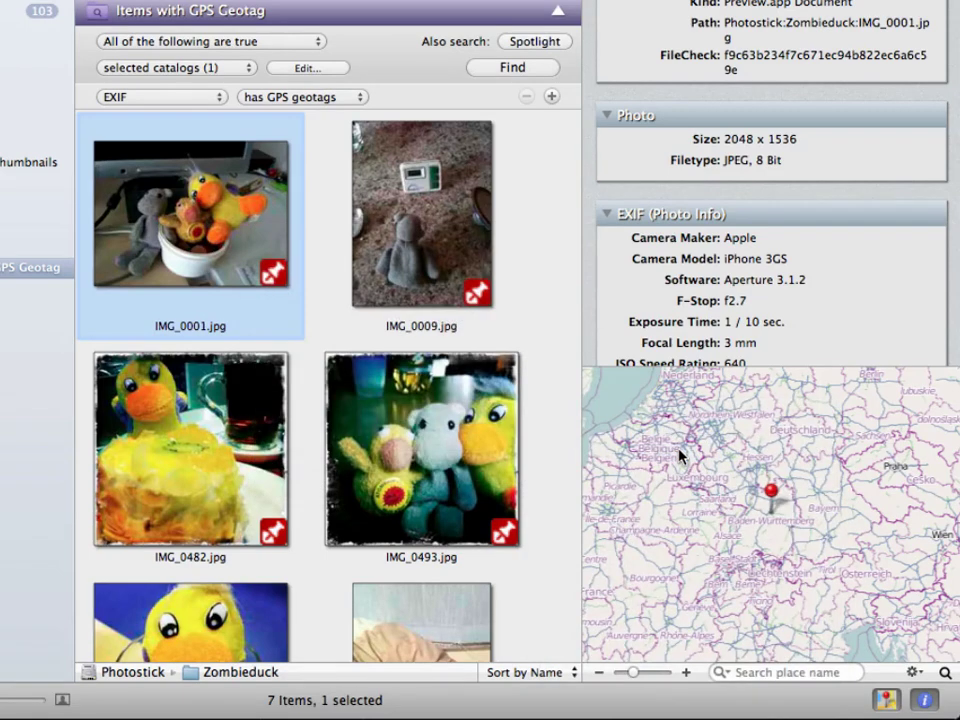
Step: Change the EXIF criterion to "has no GPS geotags" and run the search
{"action": "left_click", "coordinate": [345, 100]}
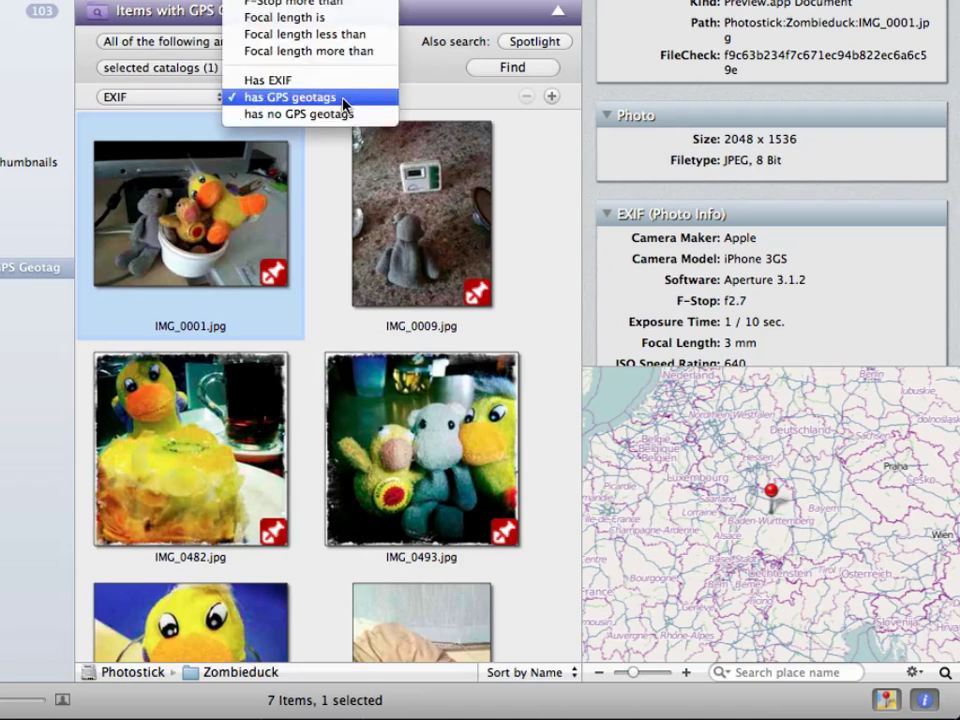
{"action": "left_click", "coordinate": [338, 116]}
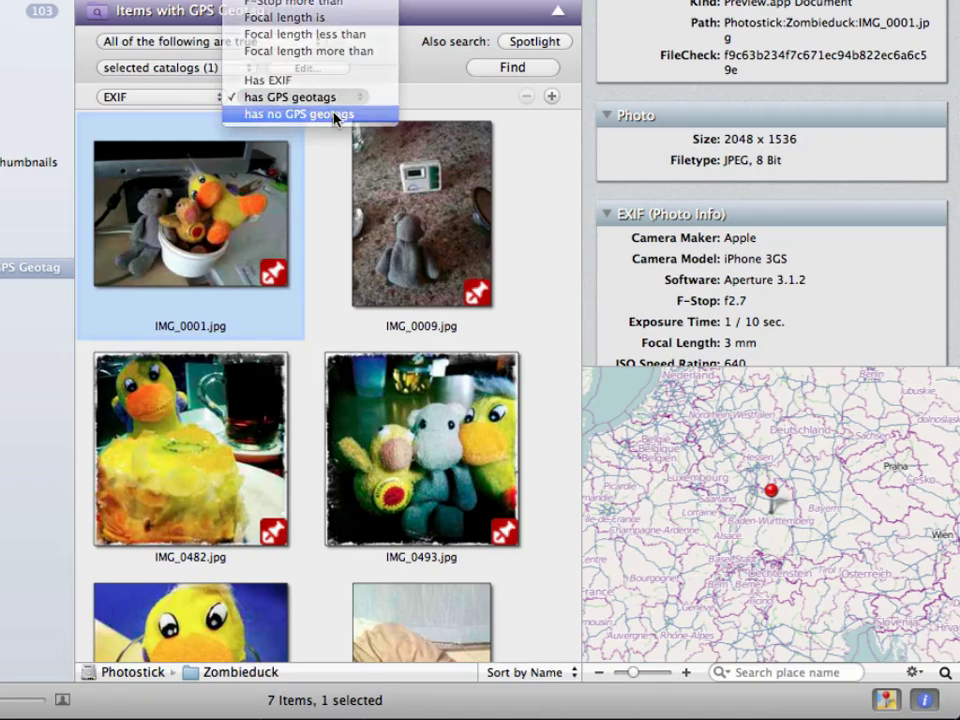
{"action": "left_click", "coordinate": [531, 78]}
{"action": "left_click", "coordinate": [501, 75]}
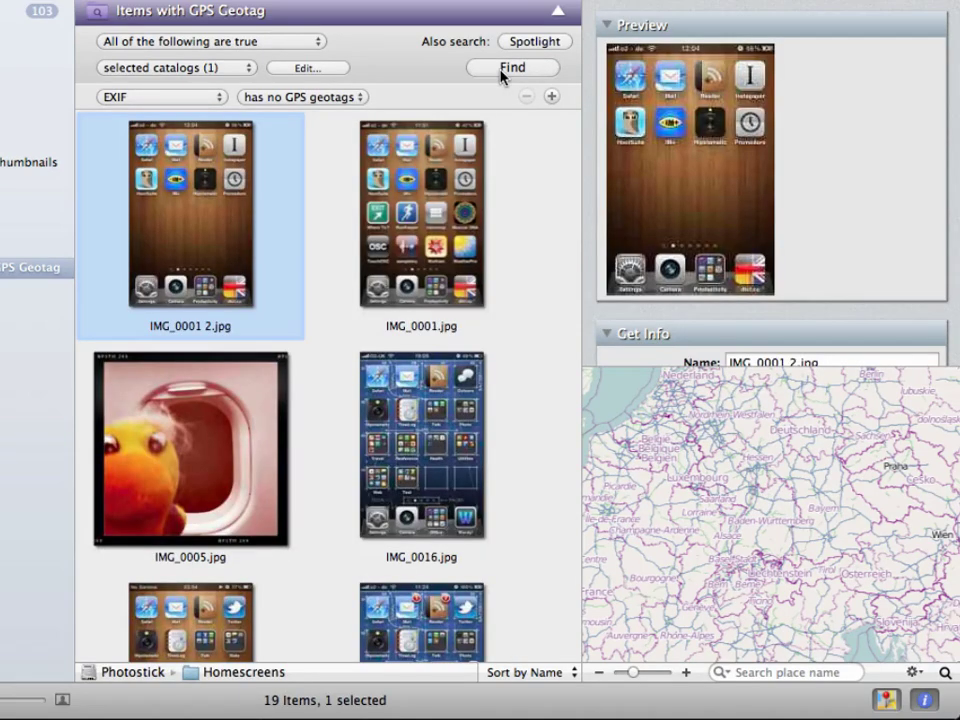
Step: Select the photo IMG_0005.jpg, search the map for "stuttgart airport" and choose "airport Stuttgart, Germany"
{"action": "left_click", "coordinate": [173, 505]}
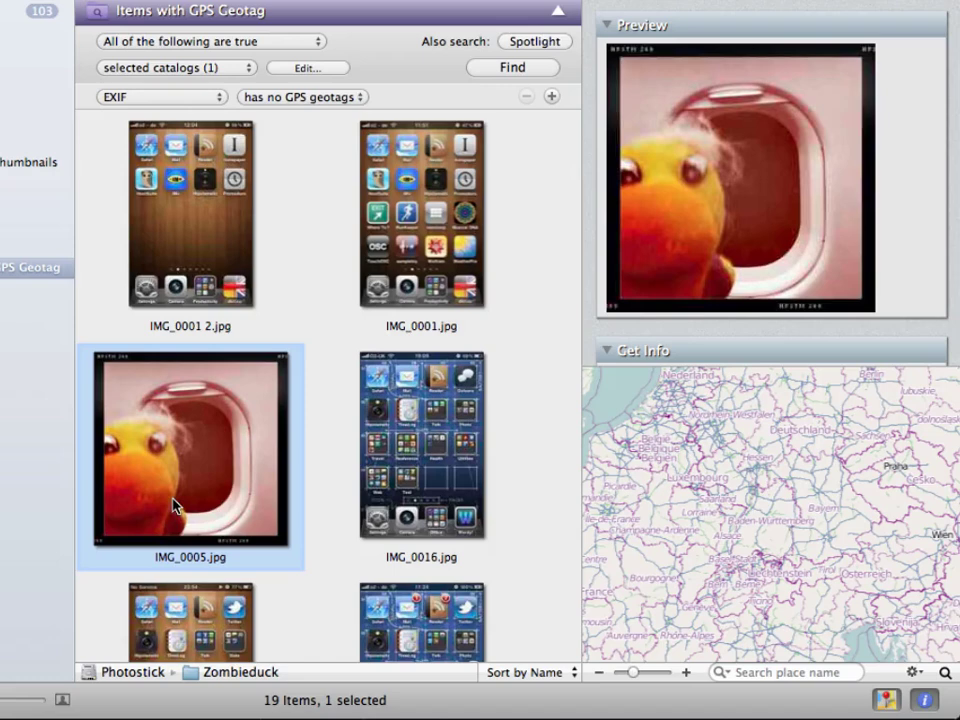
{"action": "left_click", "coordinate": [810, 671]}
{"action": "type", "text": "stuttgart airport"}
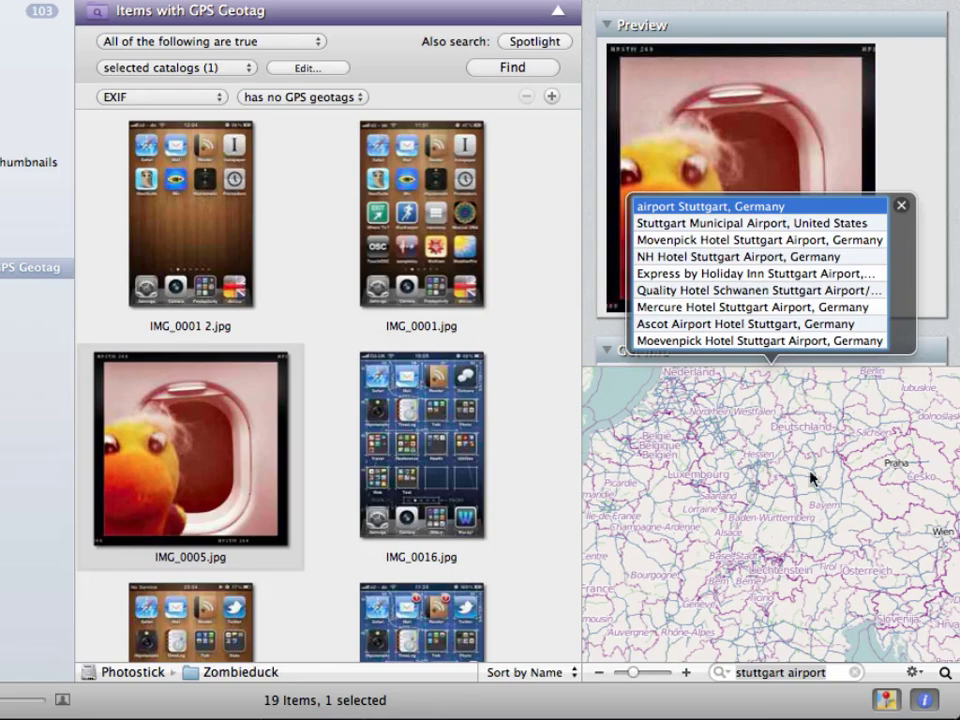
{"action": "left_click", "coordinate": [760, 210]}
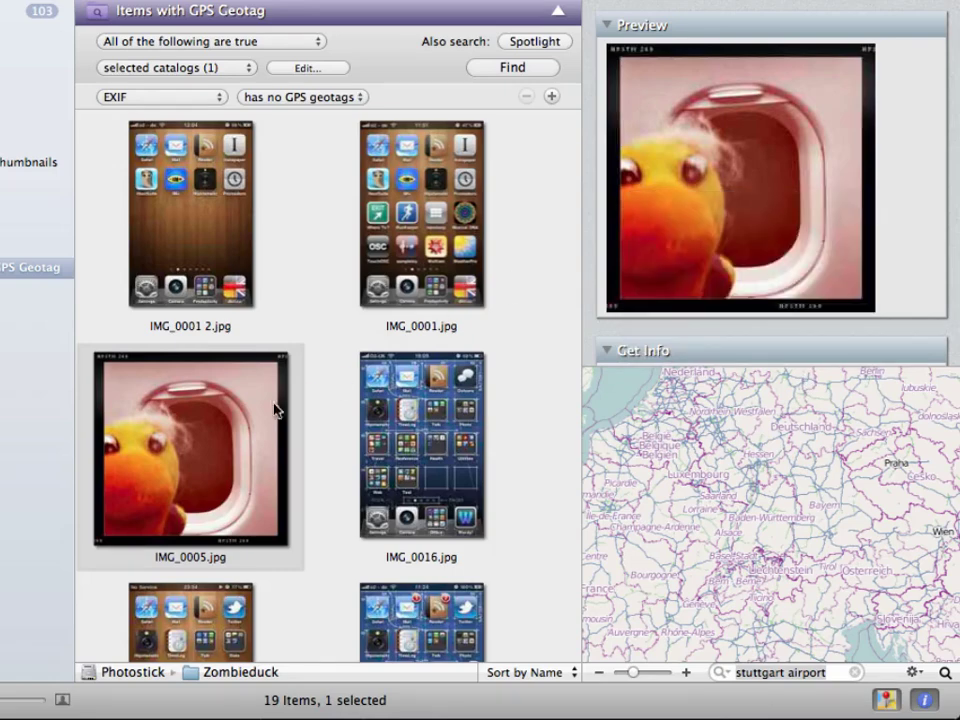
Step: Set the GPS location of IMG_0005.jpg from GeoFinder with a point just north of Stuttgart, and write the geotag
{"action": "right_click", "coordinate": [221, 437]}
{"action": "mouse_move", "coordinate": [371, 628]}
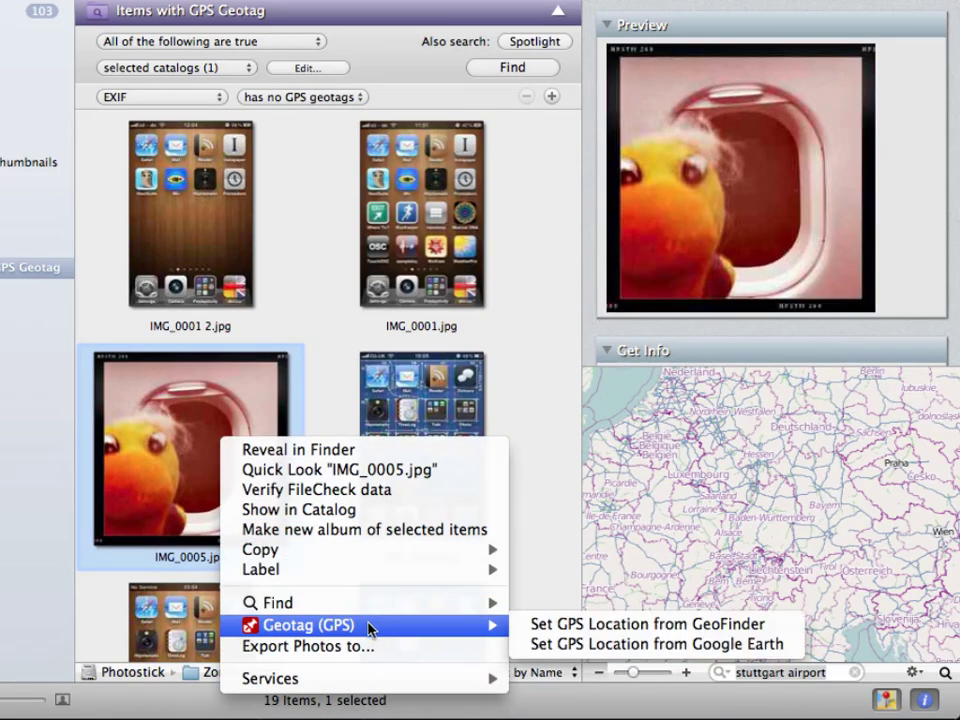
{"action": "left_click", "coordinate": [570, 625]}
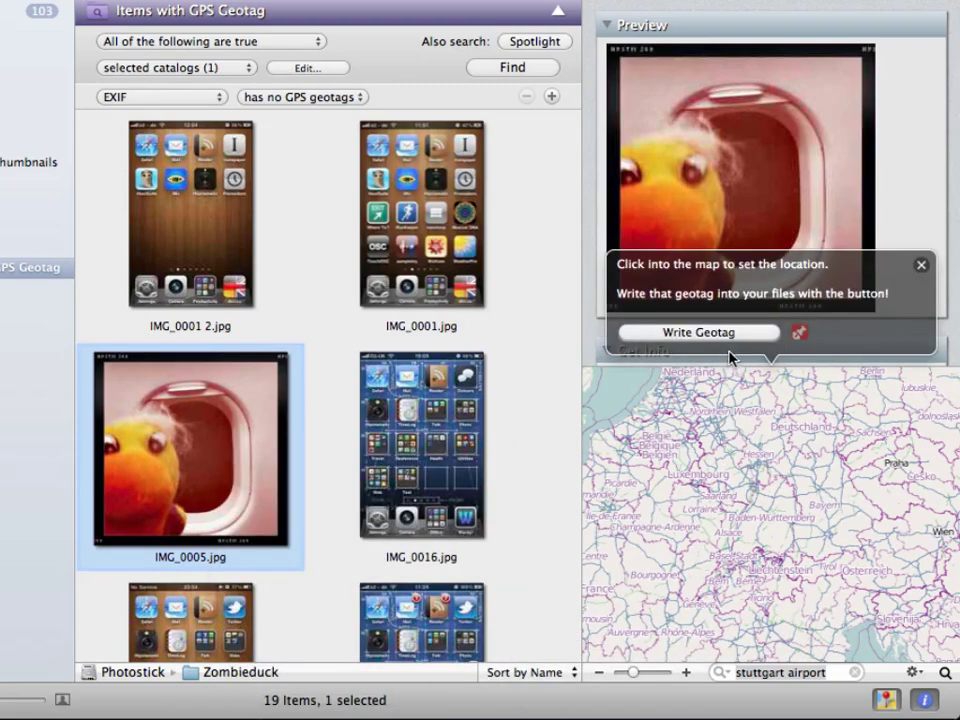
{"action": "left_click", "coordinate": [775, 523]}
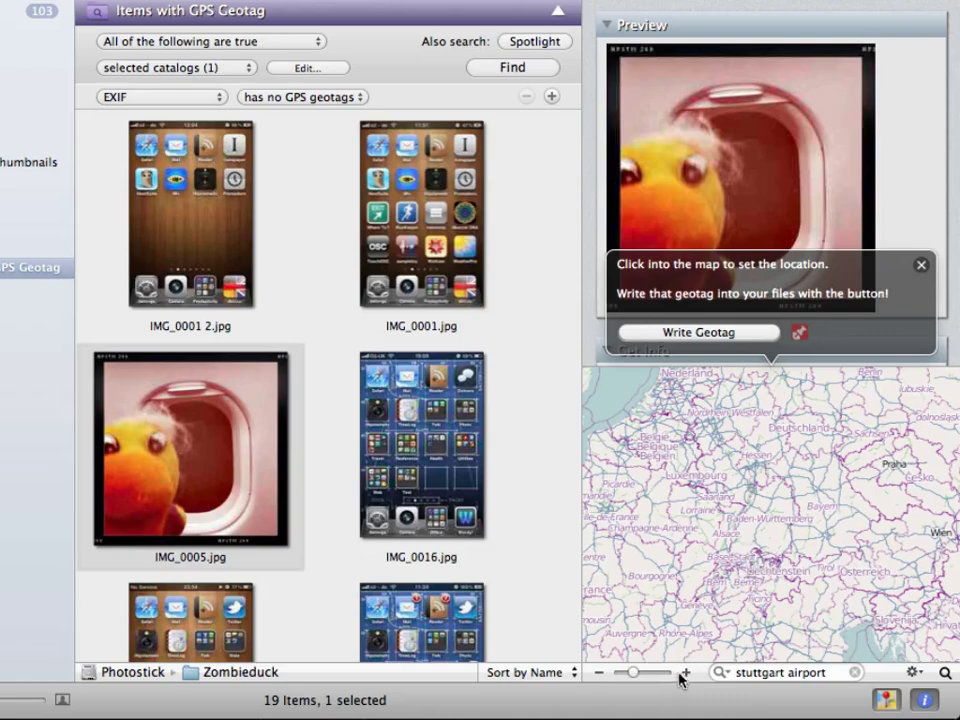
{"action": "left_click", "coordinate": [686, 672]}
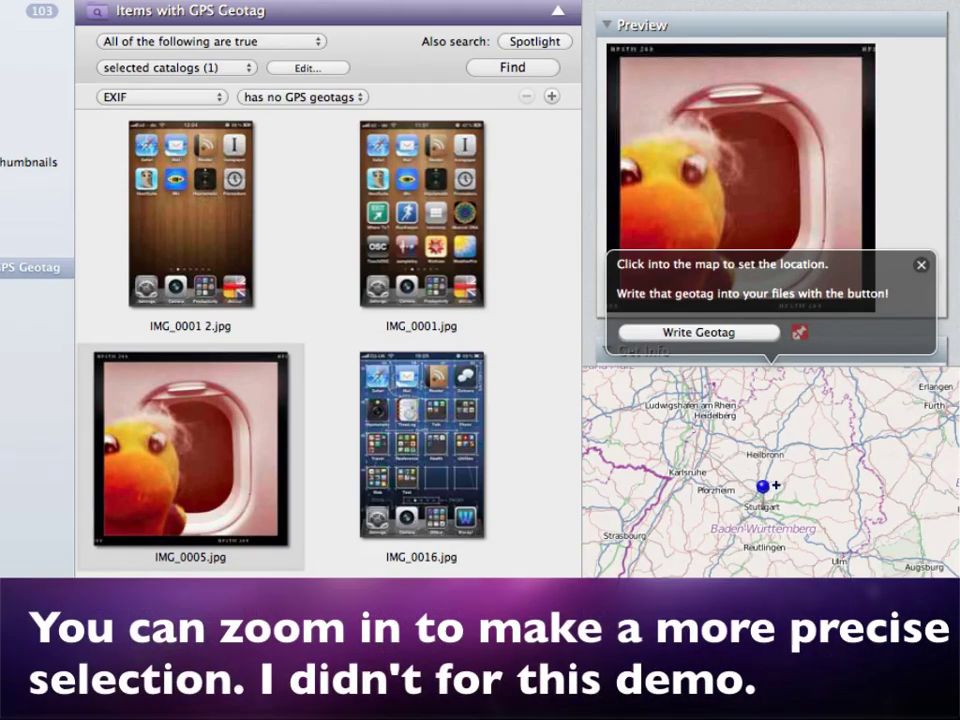
{"action": "left_click", "coordinate": [772, 484]}
{"action": "left_click", "coordinate": [757, 340]}
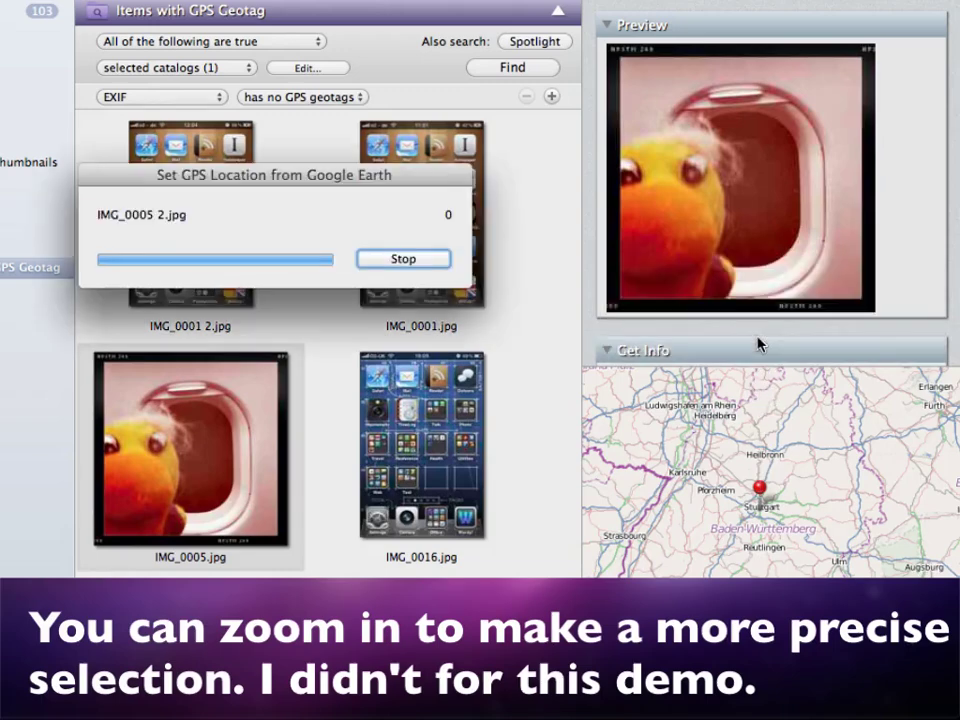
Step: Select the geotagged photo IMG_1148.jpg and open the Wikipedia Inspector for its location
{"action": "left_click", "coordinate": [118, 508]}
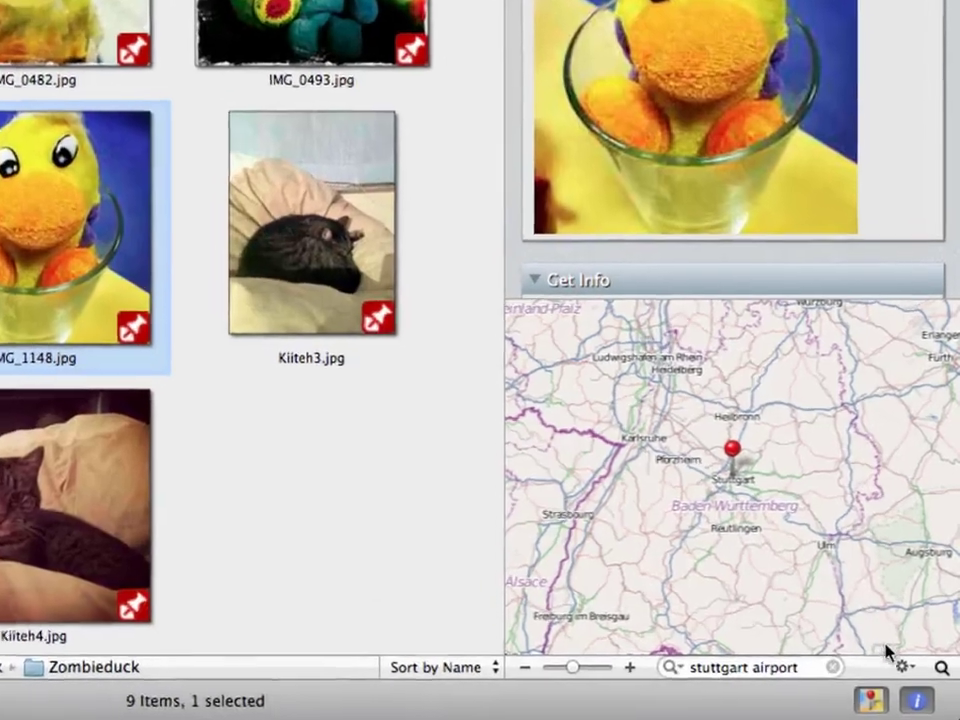
{"action": "left_click", "coordinate": [916, 674]}
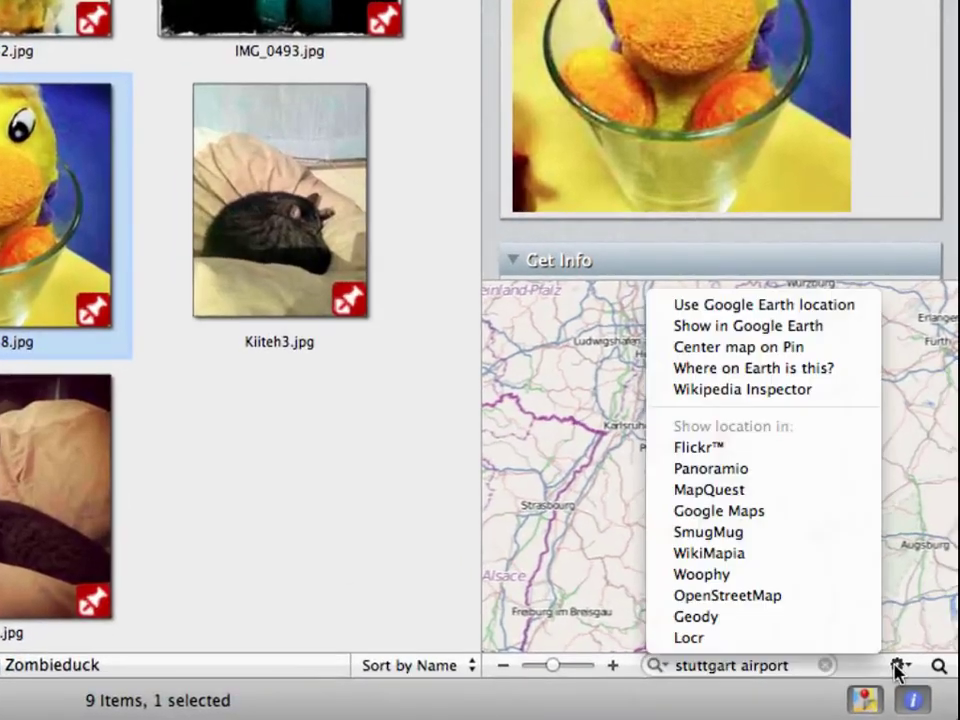
{"action": "left_click", "coordinate": [779, 393]}
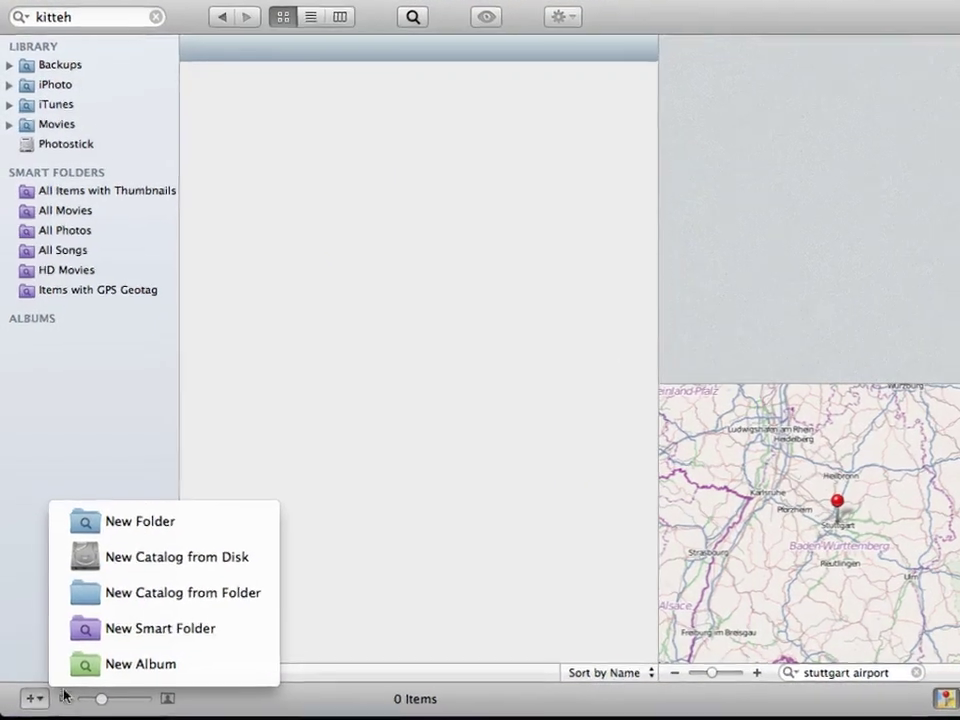
Step: Create a new album named "Kittehs and Zombie Duck"
{"action": "left_click", "coordinate": [82, 668]}
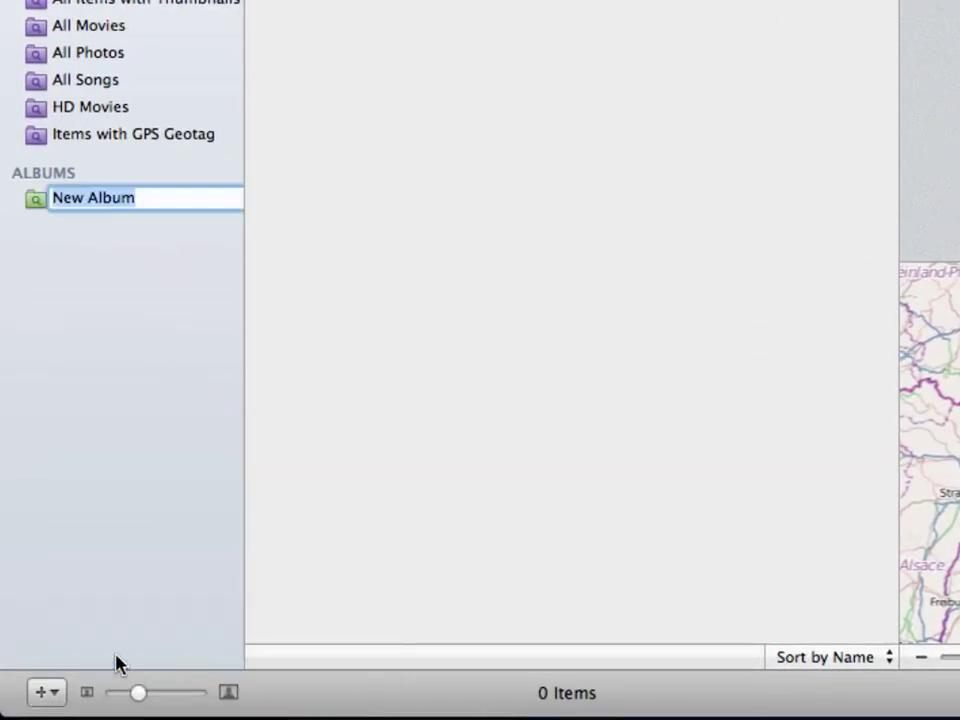
{"action": "type", "text": "Kittehs and Zombie Duck"}
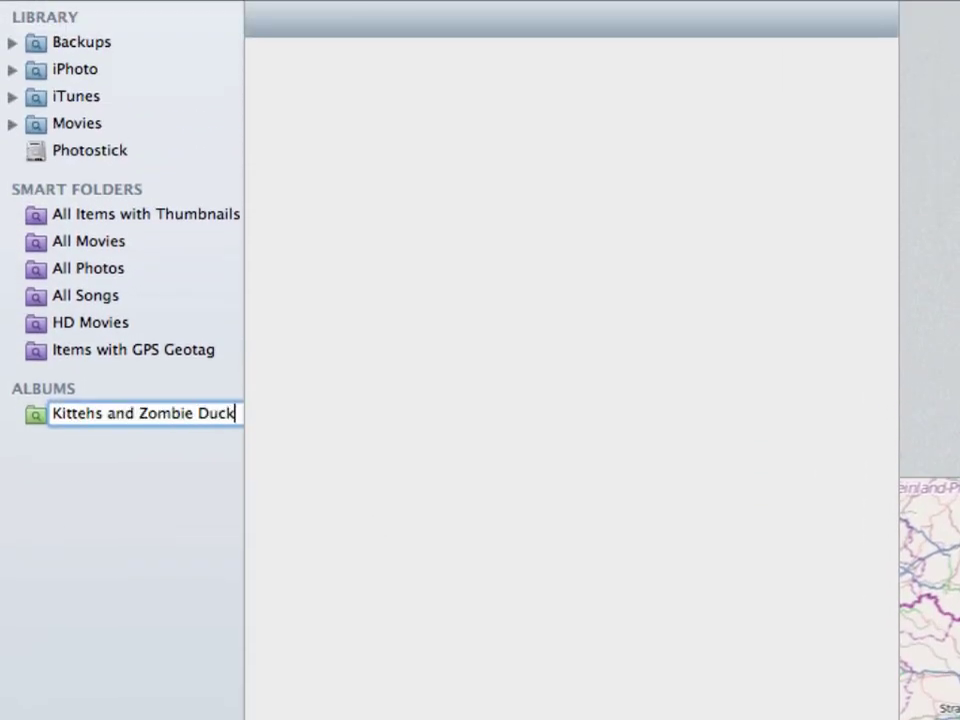
{"action": "key", "text": "Return"}
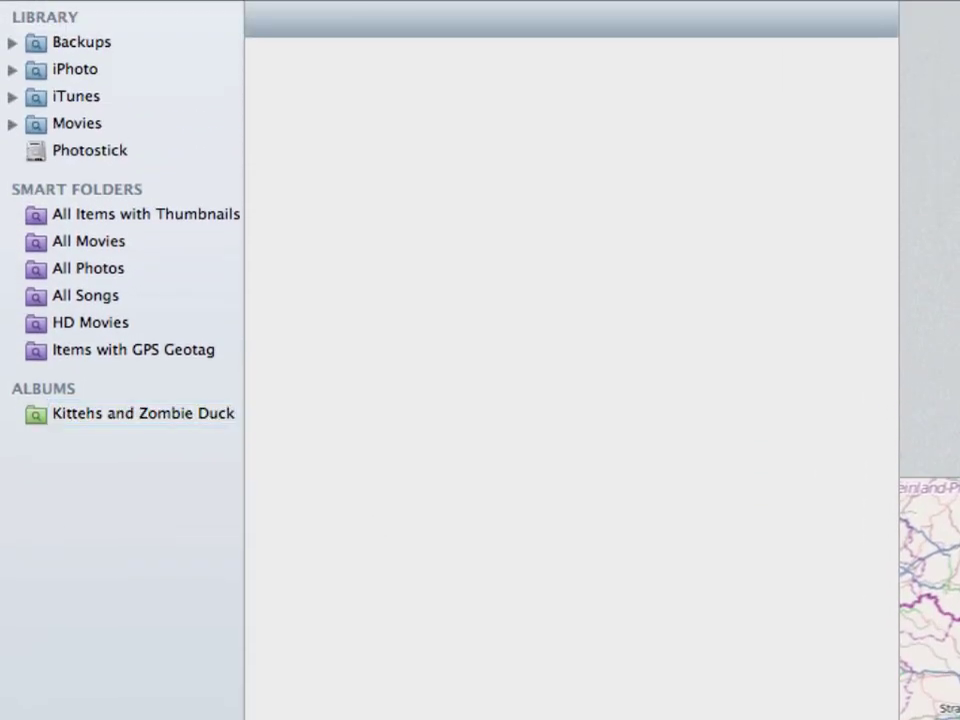
Step: Add all photos from the Kittehs folder of the Photostick catalog to the "Kittehs and Zombie Duck" album
{"action": "left_click", "coordinate": [115, 160]}
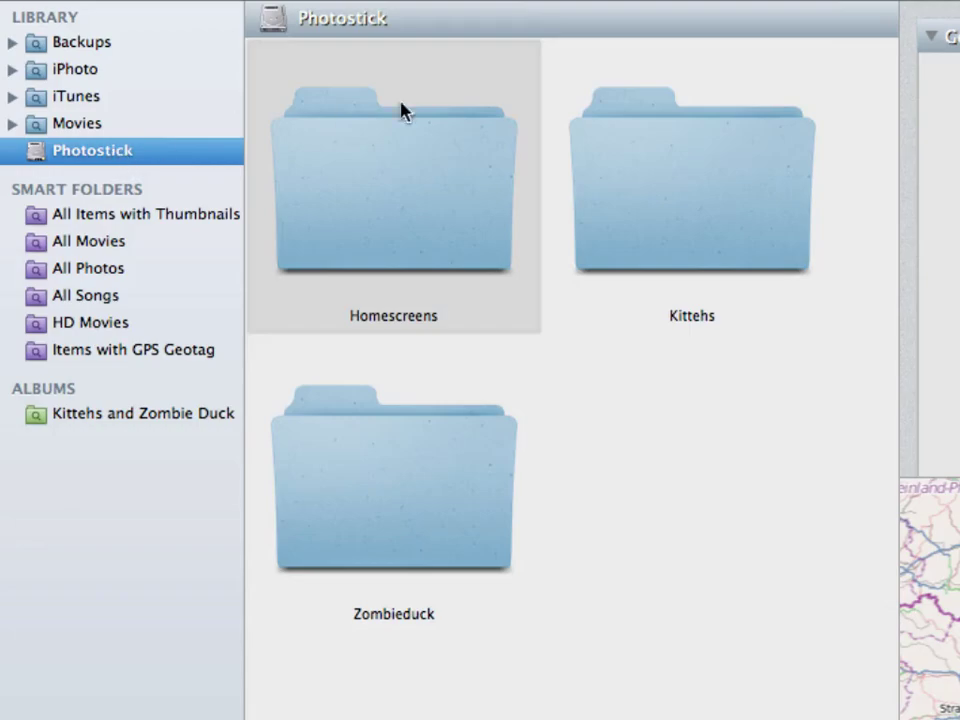
{"action": "double_click", "coordinate": [628, 204]}
{"action": "key", "text": "super+a"}
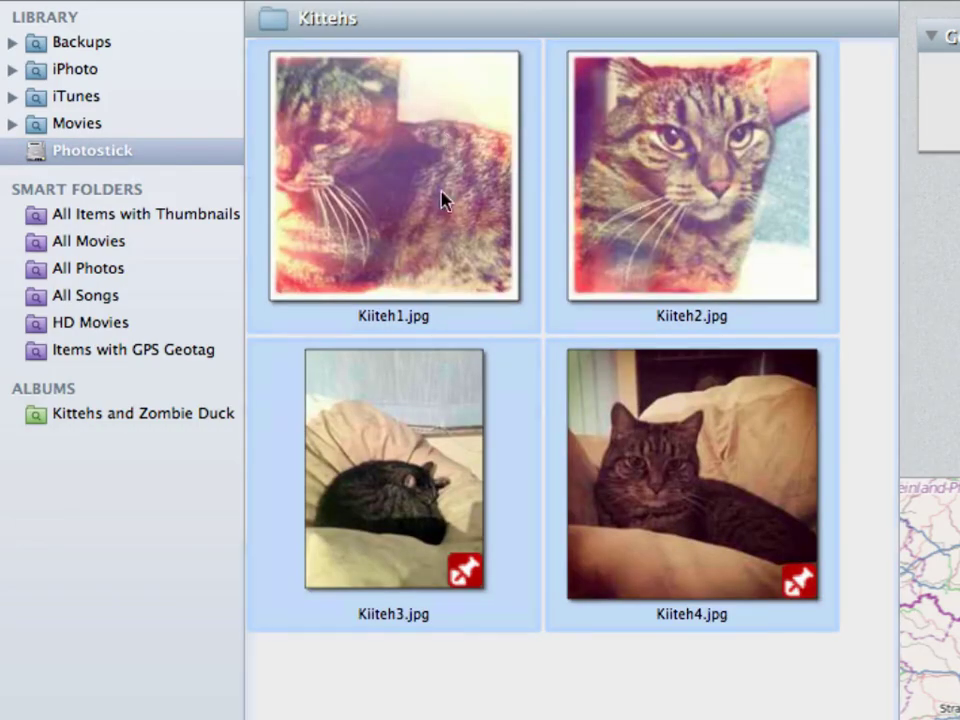
{"action": "left_click_drag", "start_coordinate": [437, 219], "coordinate": [204, 416]}
Step: Add all photos from the Zombieduck folder of the Photostick catalog to the "Kittehs and Zombie Duck" album
{"action": "left_click", "coordinate": [145, 153]}
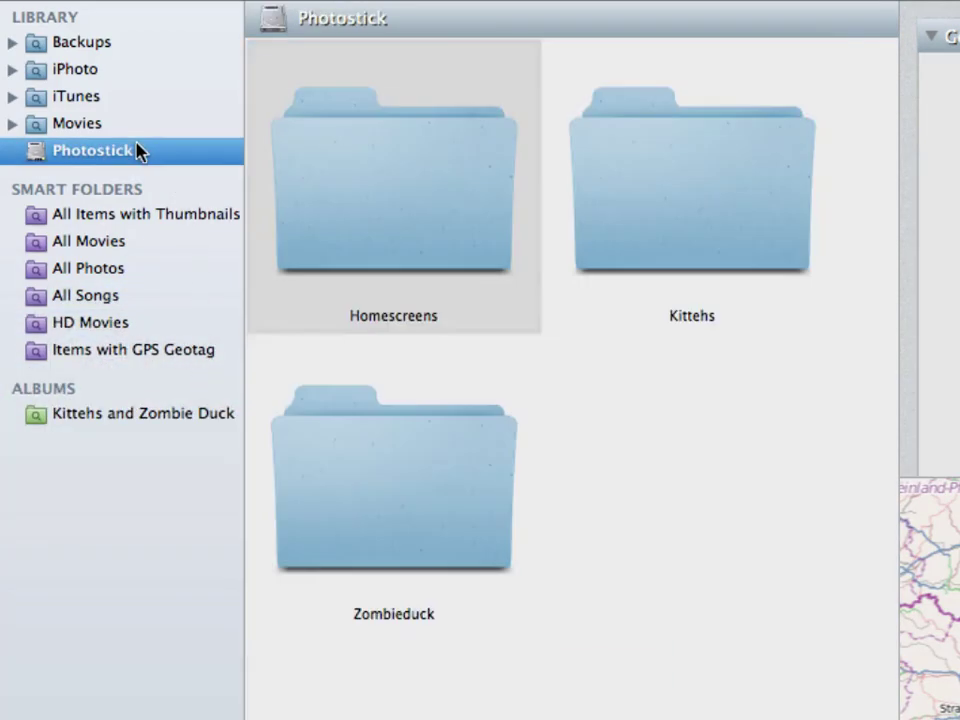
{"action": "left_click", "coordinate": [343, 432]}
{"action": "double_click", "coordinate": [342, 432]}
{"action": "key", "text": "super+a"}
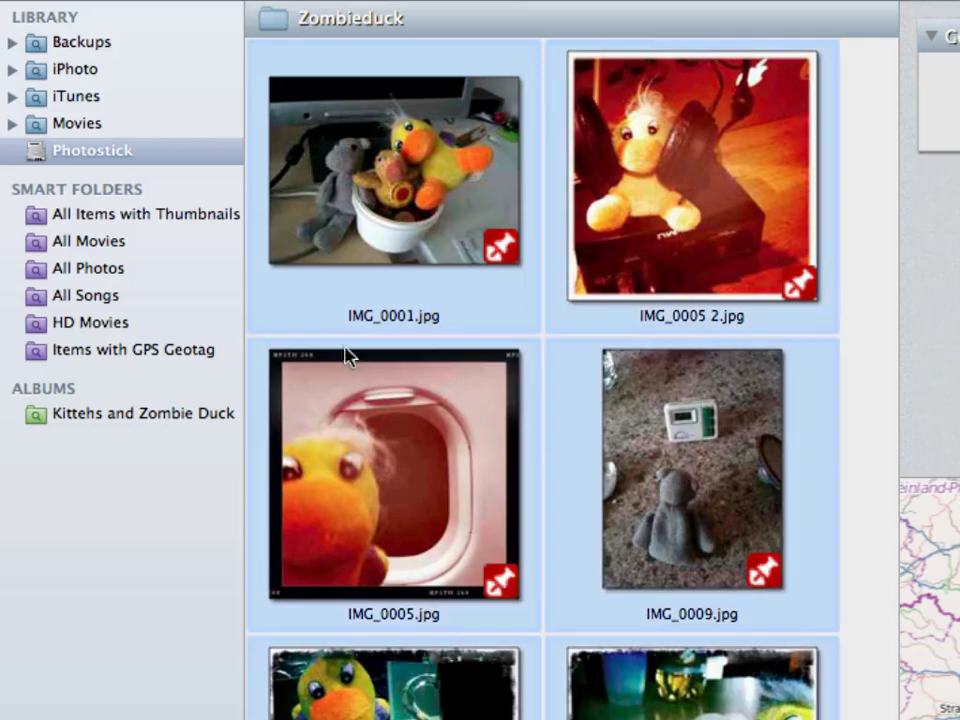
{"action": "left_click_drag", "start_coordinate": [388, 135], "coordinate": [189, 418]}
Step: Open the "Kittehs and Zombie Duck" album and view the EXIF, IPTC and catalog information of IMG_0005 2.jpg with the map hidden
{"action": "left_click", "coordinate": [189, 418]}
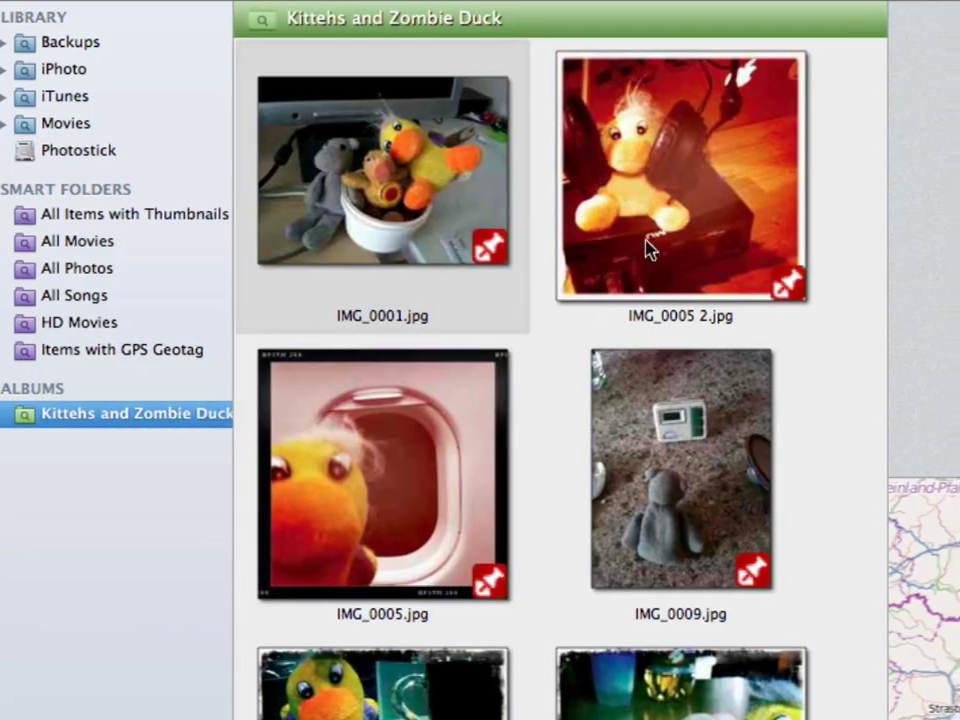
{"action": "left_click", "coordinate": [648, 248]}
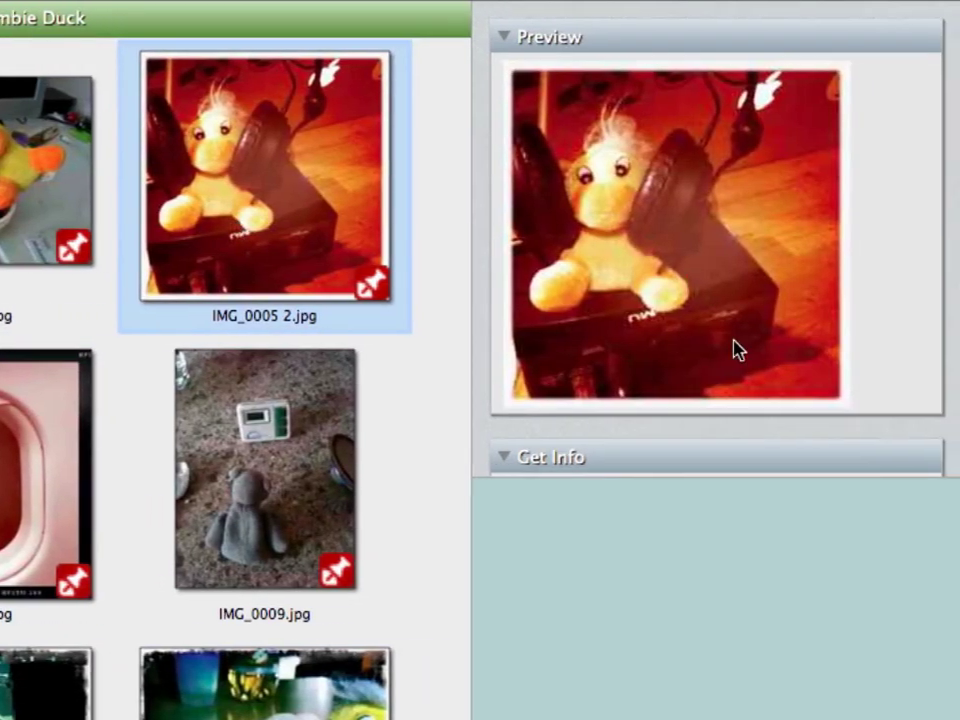
{"action": "left_click", "coordinate": [760, 457]}
{"action": "scroll", "coordinate": [742, 354], "scroll_direction": "down", "scroll_amount": 5}
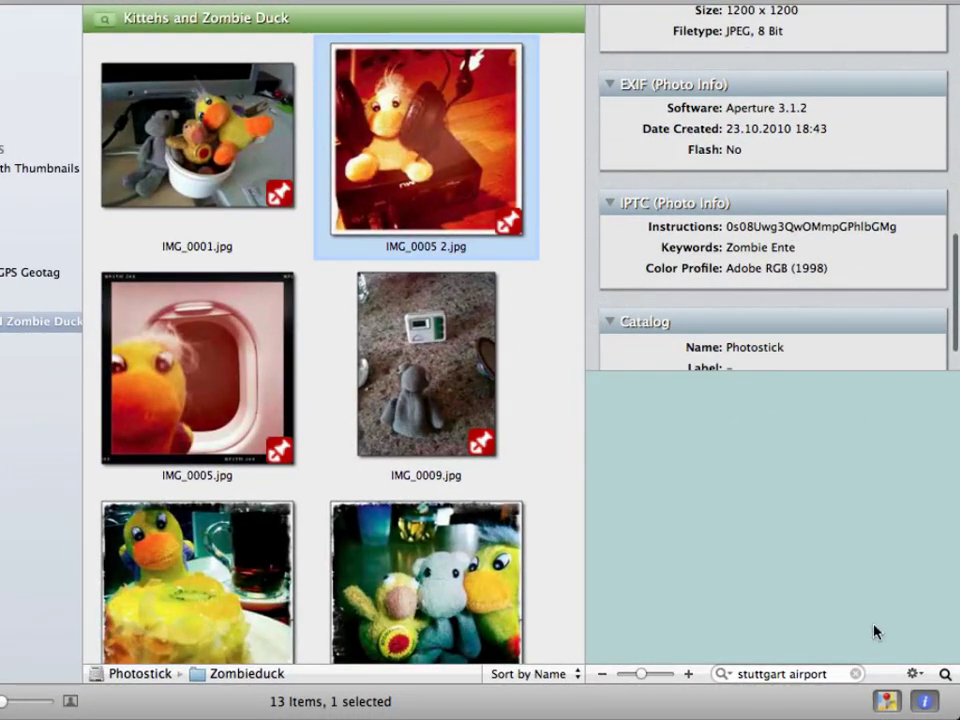
{"action": "left_click", "coordinate": [884, 699]}
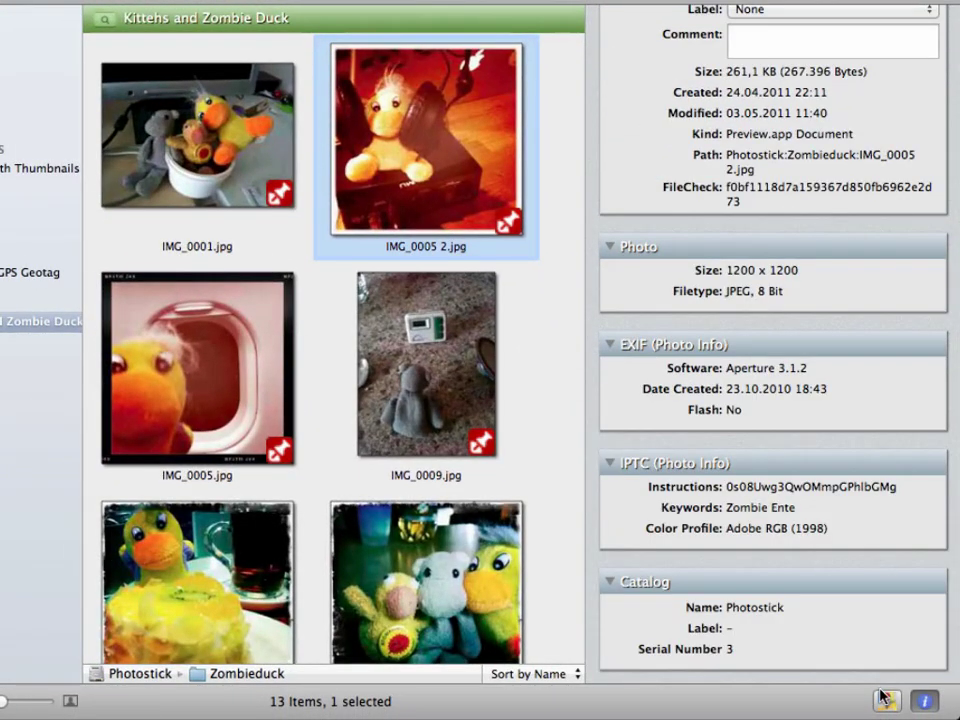